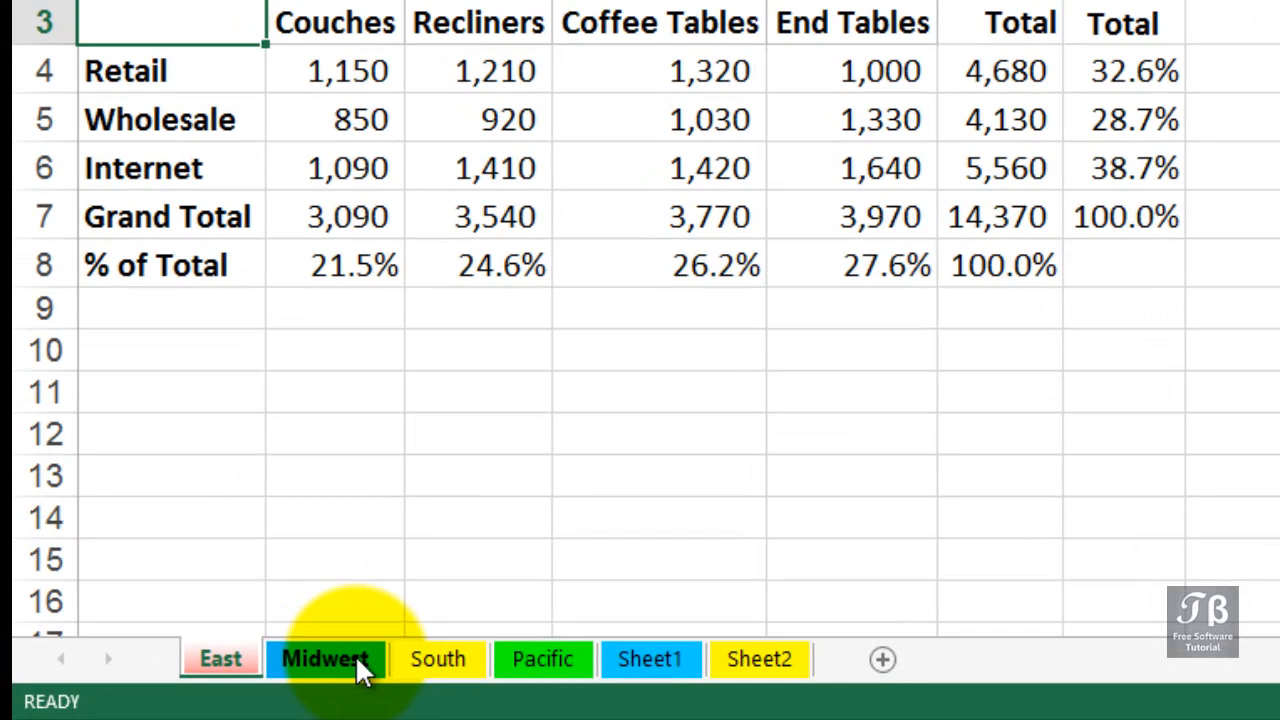
Move the Midwest sheet so it sits directly after the South sheet
click(355, 656)
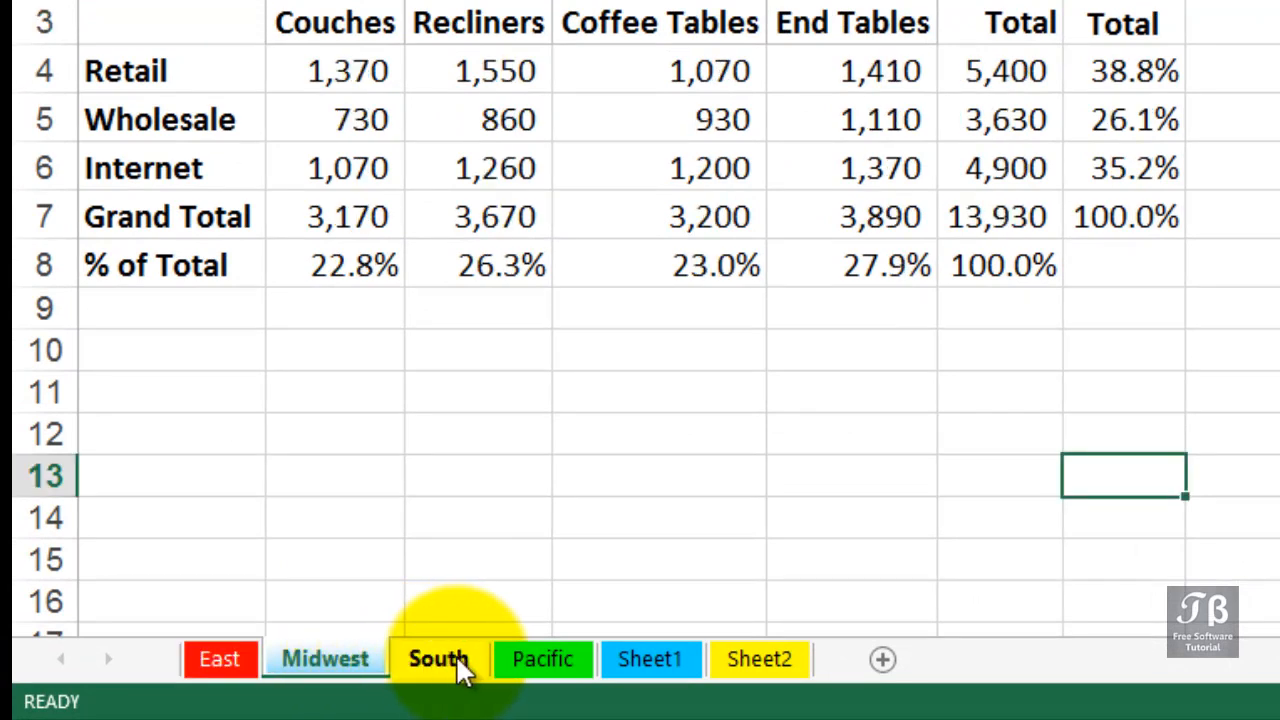
mouse_move(299, 658)
mouse_down()
mouse_move(326, 629)
mouse_move(437, 591)
mouse_move(491, 598)
mouse_up()
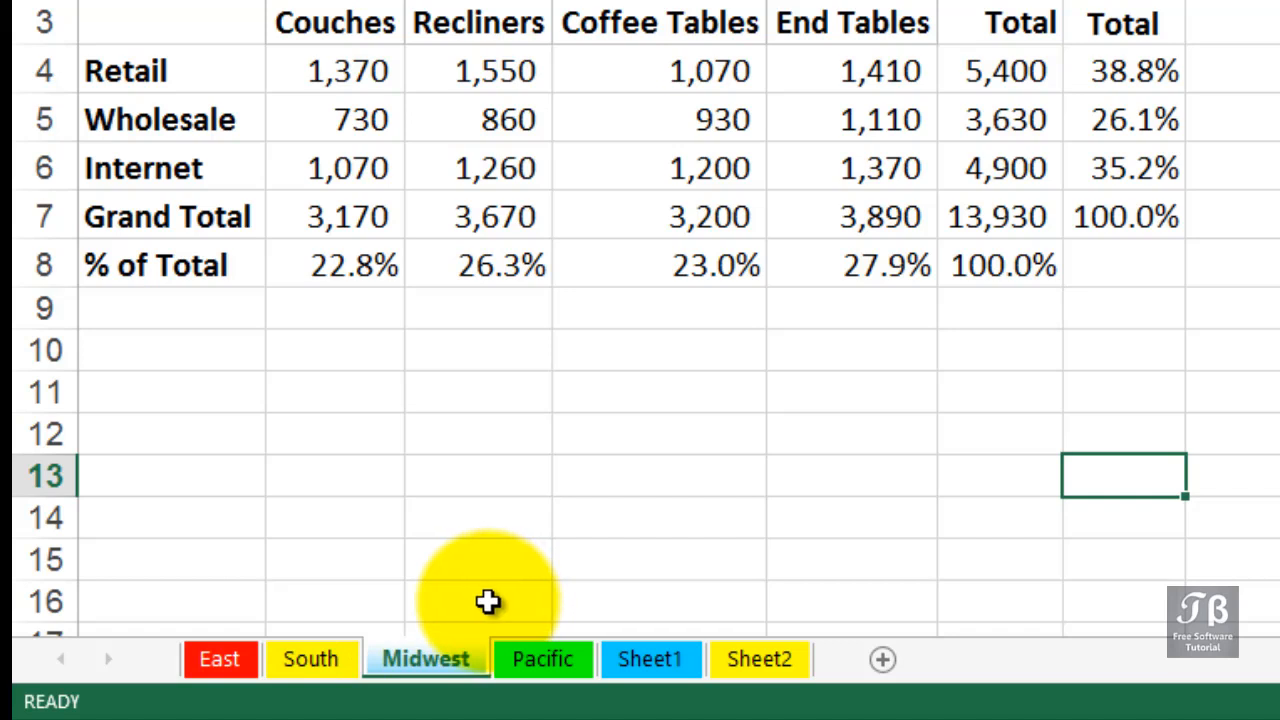
Duplicate the Pacific sheet within the workbook, placing the copy directly after the original and before Sheet1
click(537, 656)
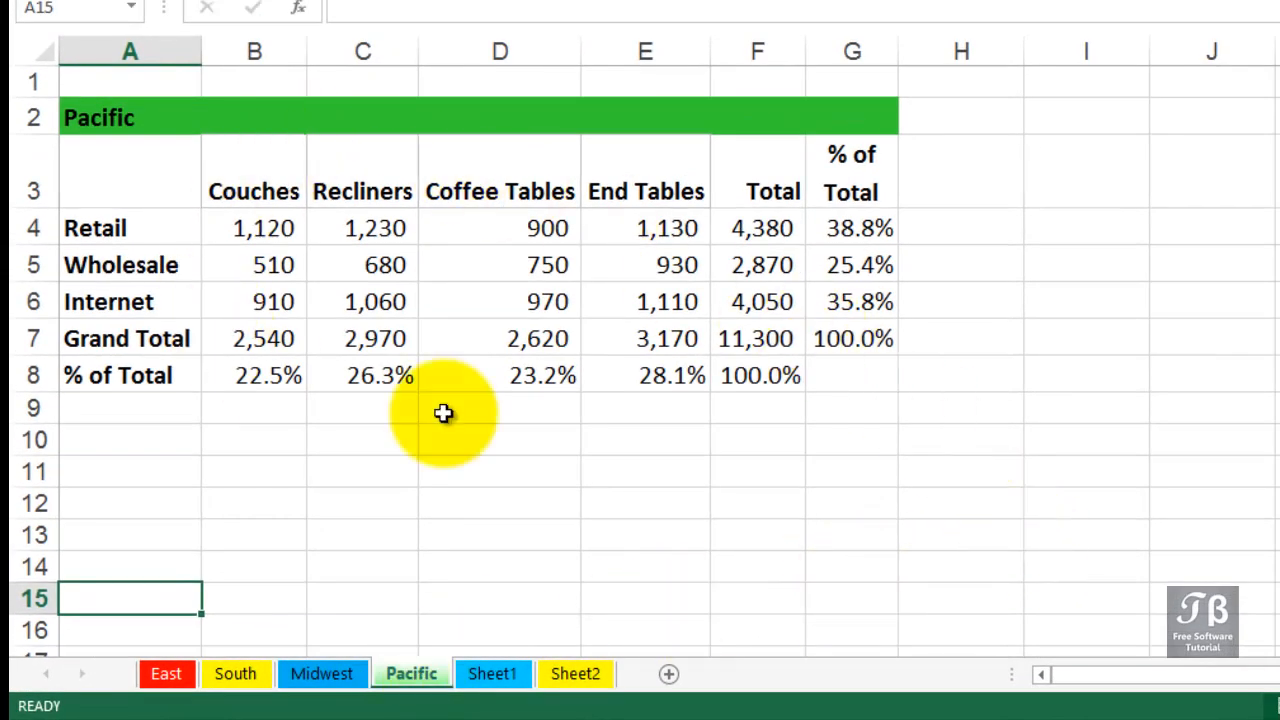
click(476, 673)
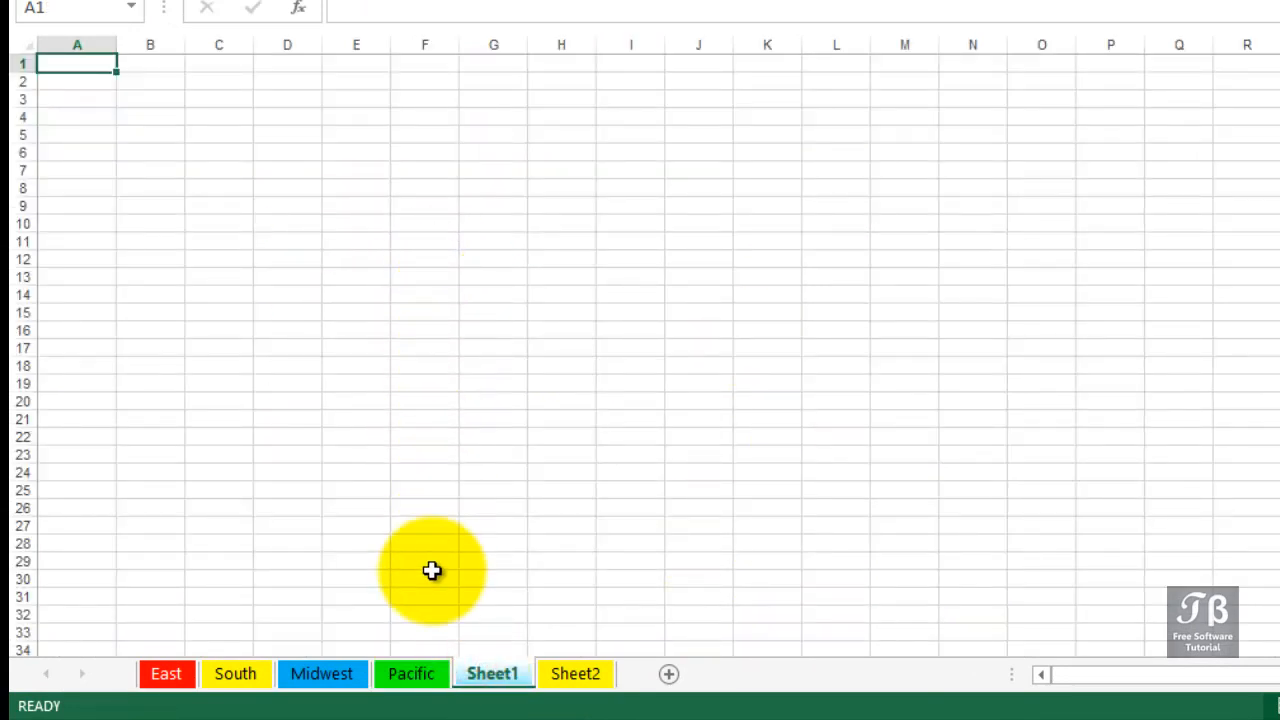
click(426, 676)
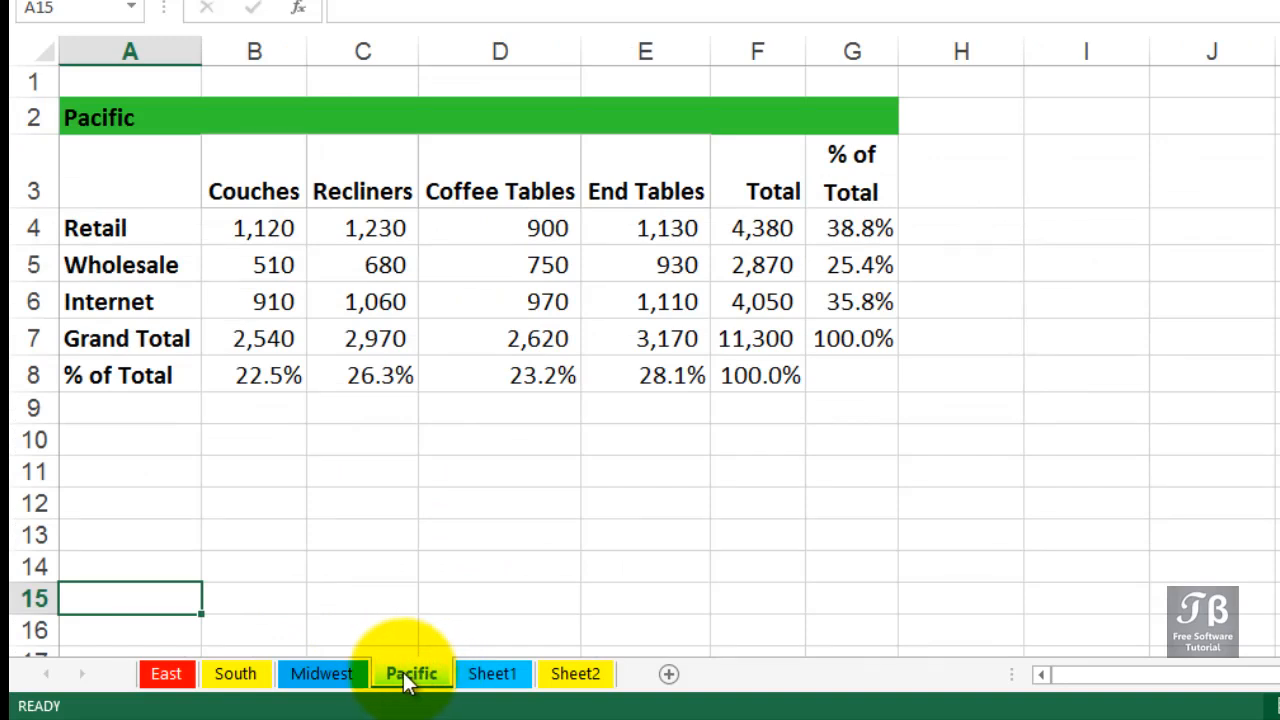
drag(409, 674, 412, 640)
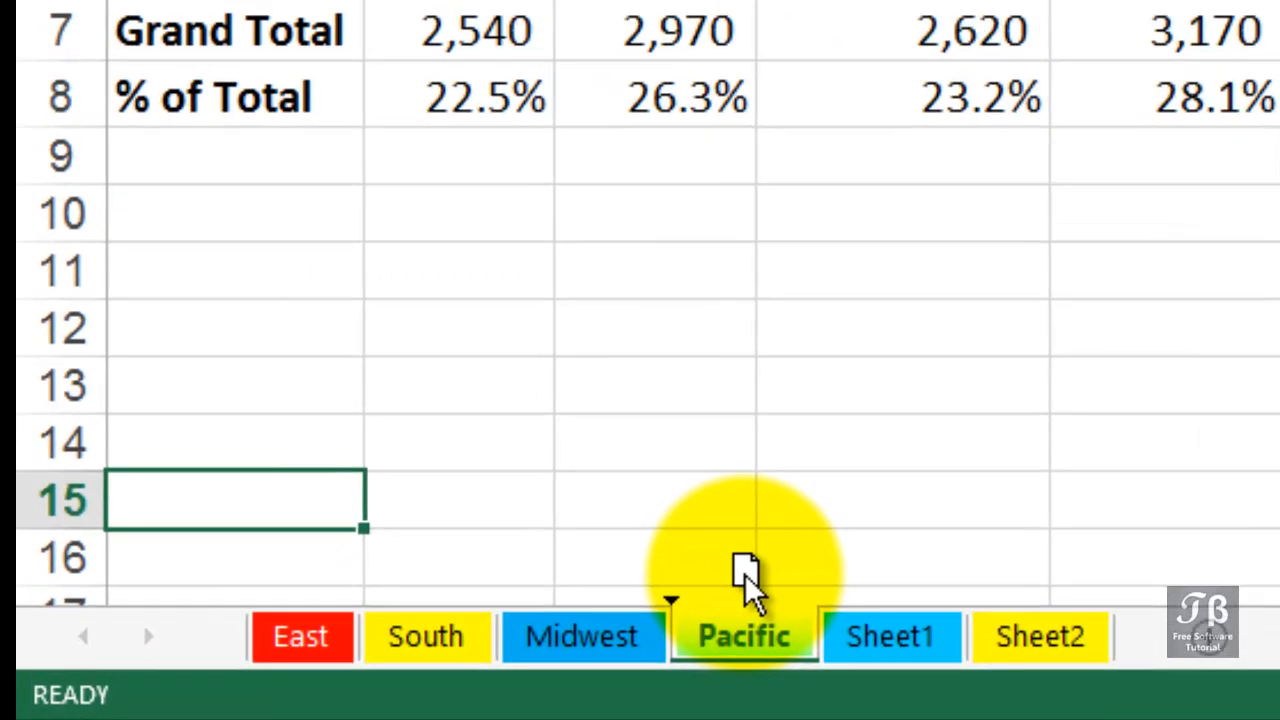
key(ctrl)
drag(748, 575, 816, 572)
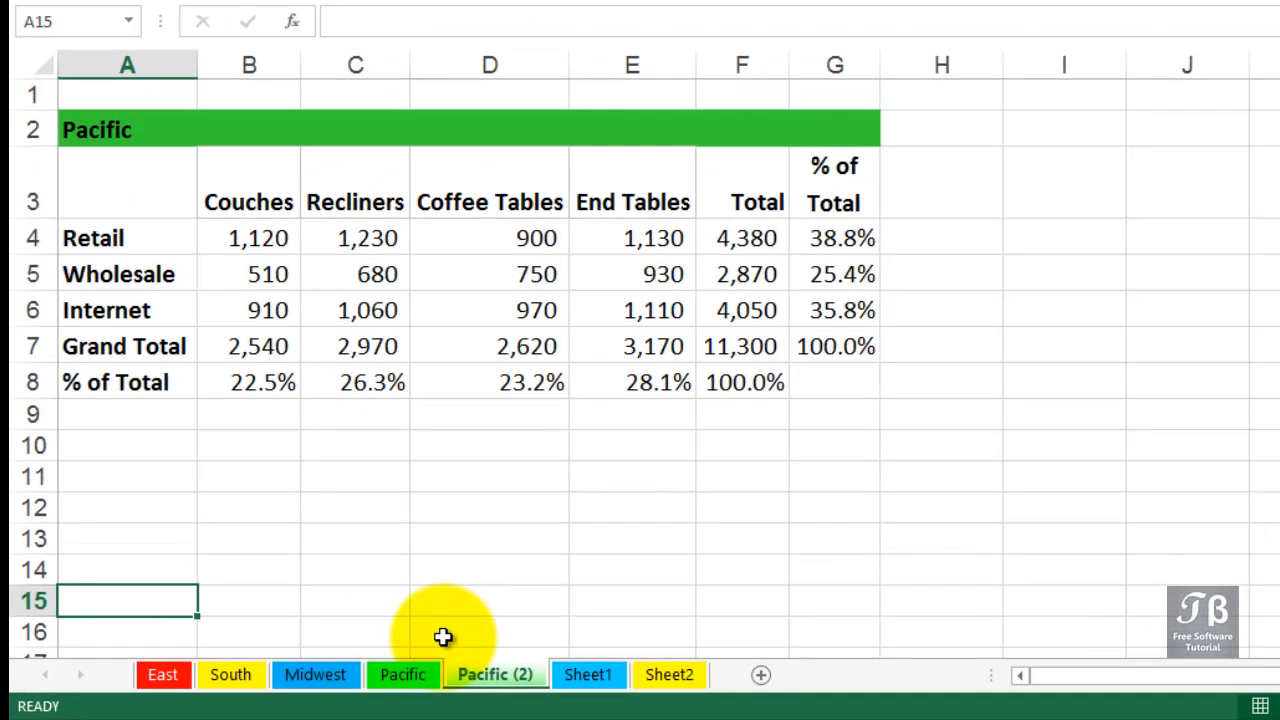
Compare the original Pacific sheet with its copy and rename the copy Summary
click(400, 674)
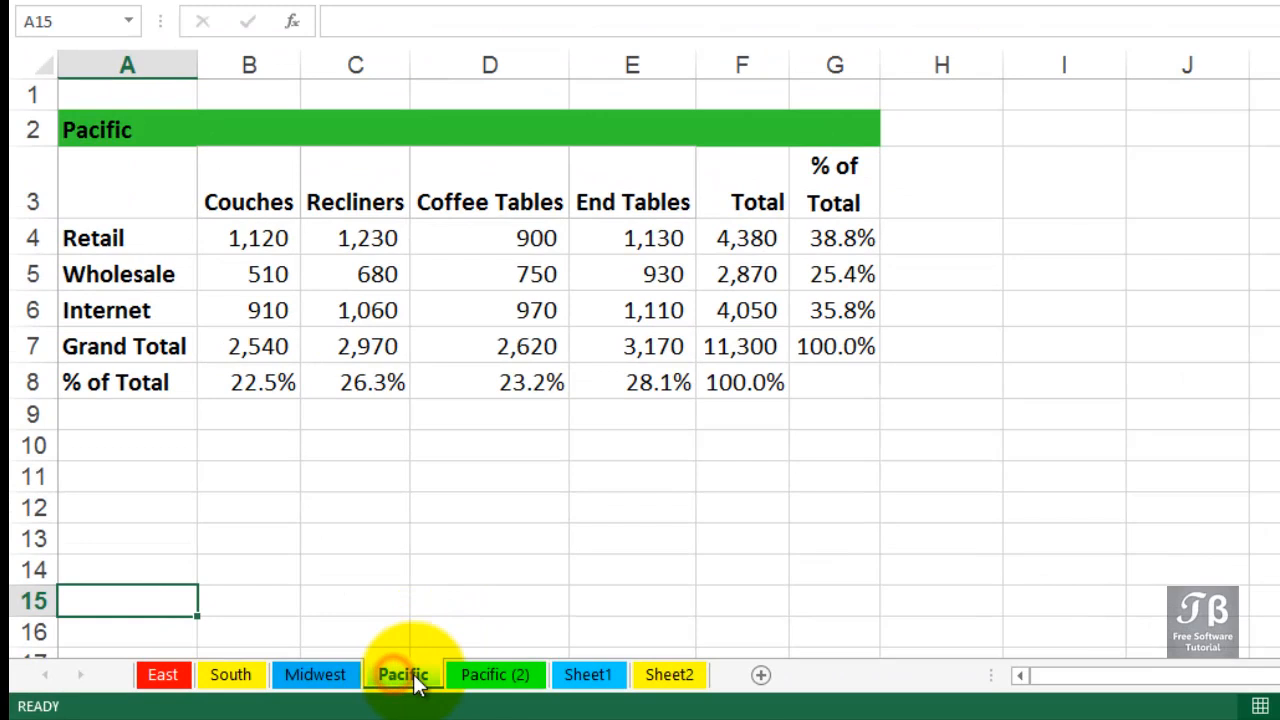
click(481, 678)
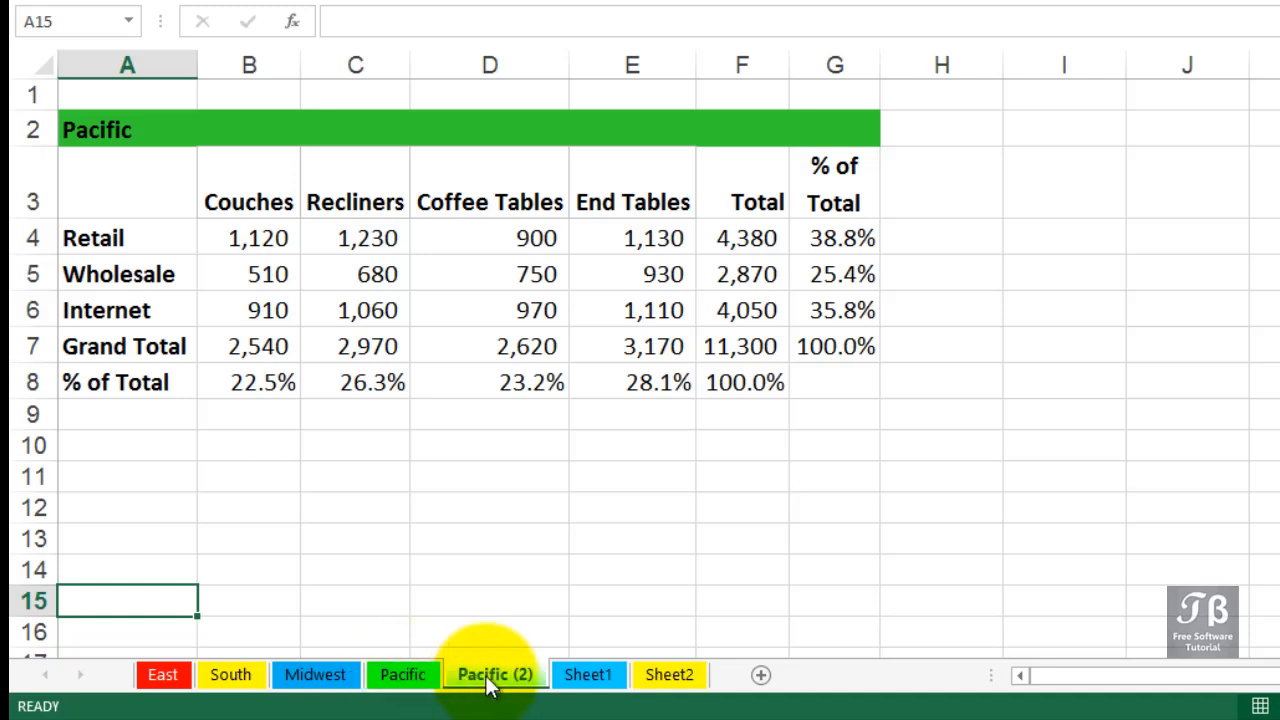
click(382, 684)
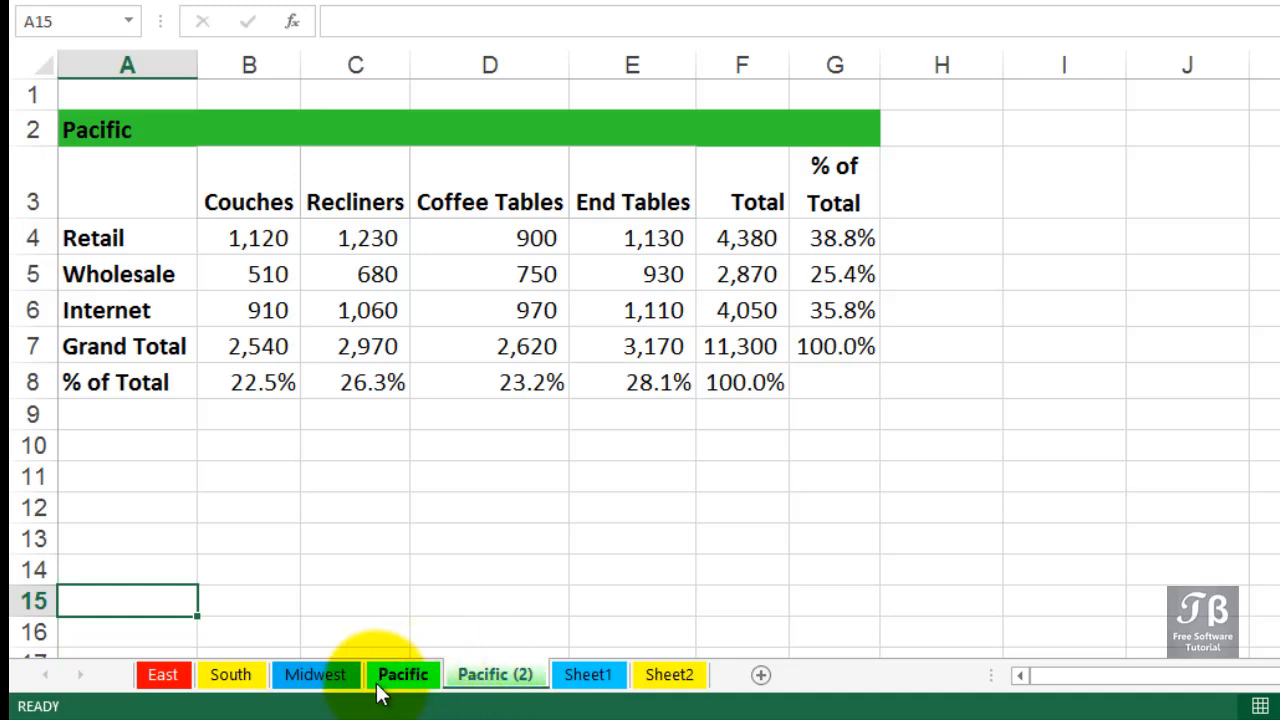
click(495, 682)
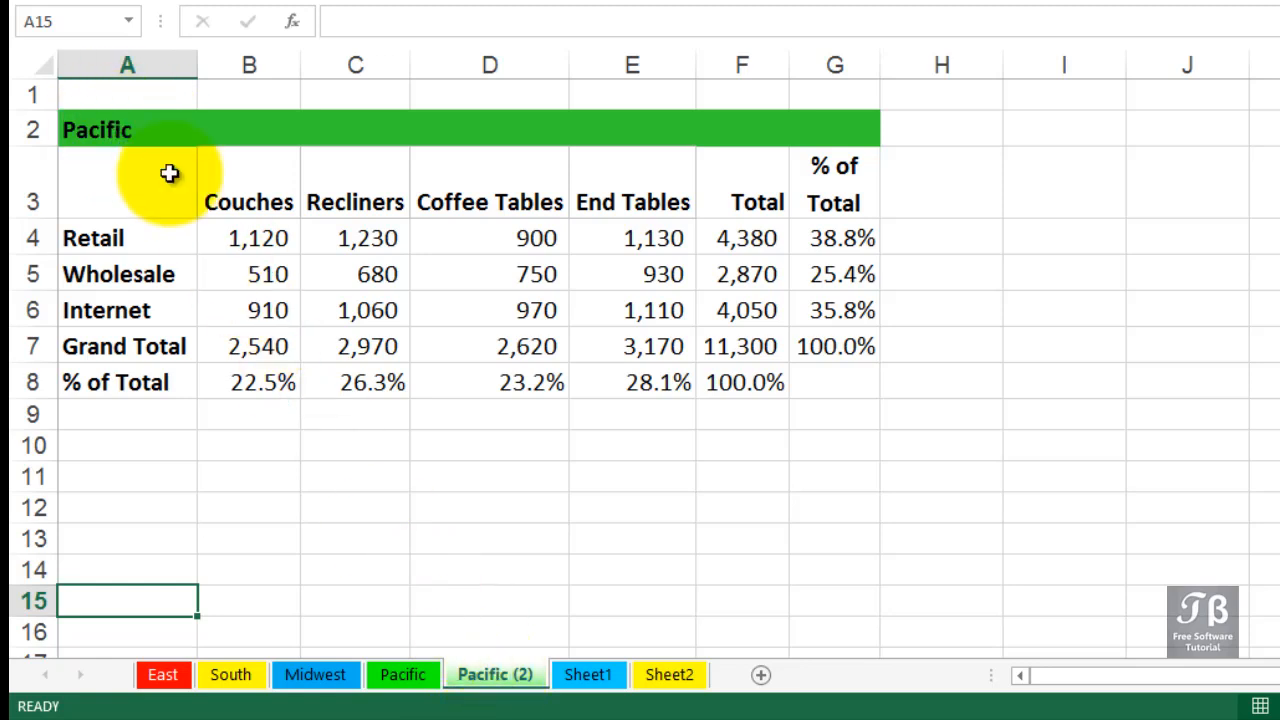
double_click(490, 678)
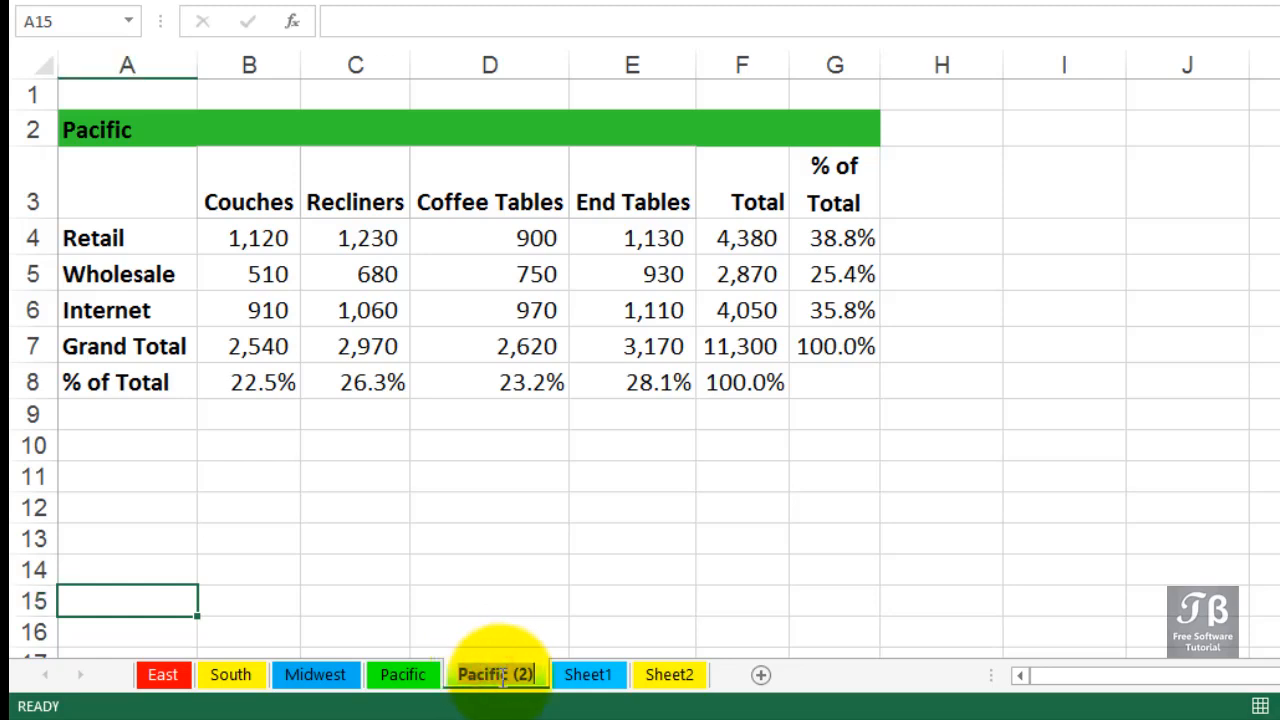
text(Su)
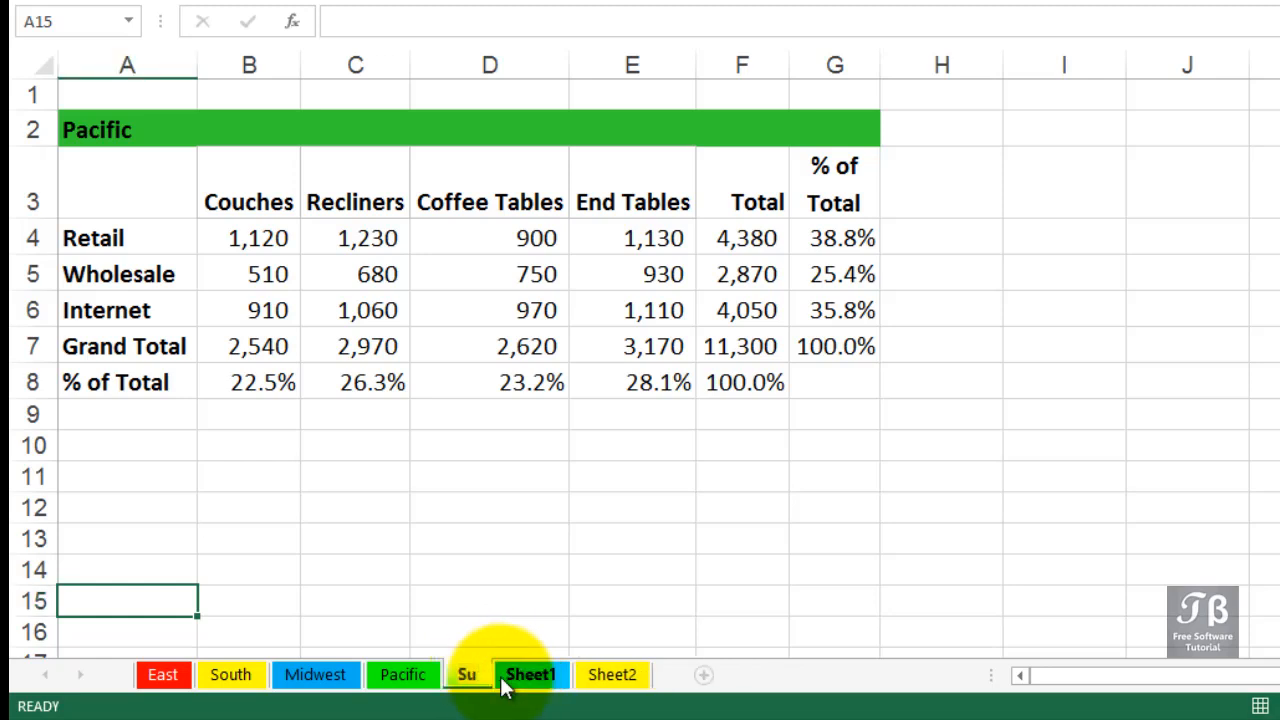
text(mmary)
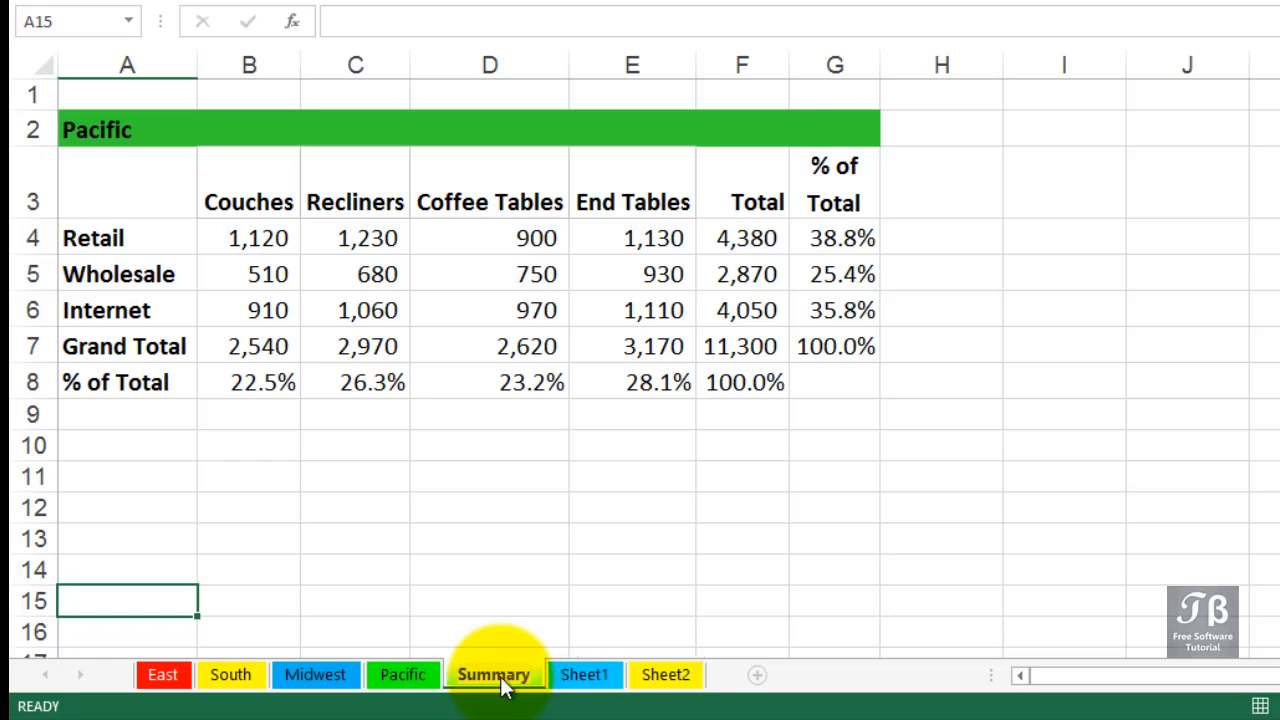
key(Return)
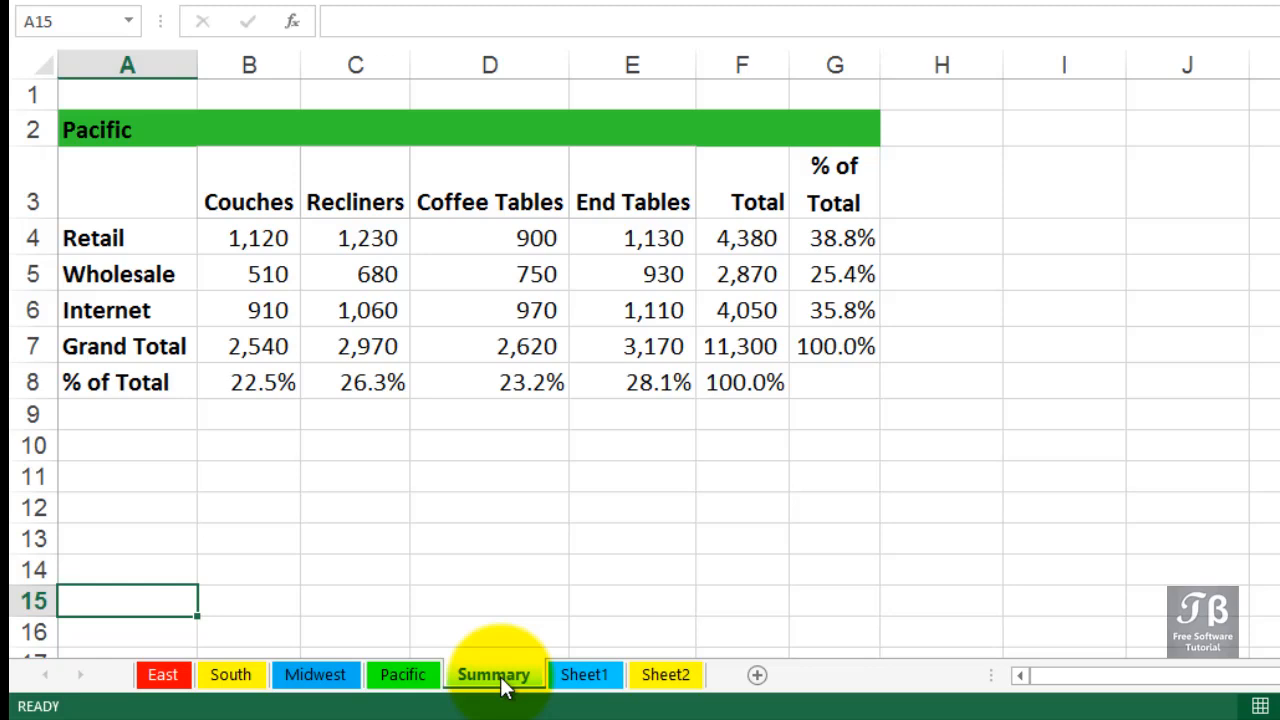
Copy the East, South, Midwest and Pacific sheets together to after Sheet2, reusing the existing 'Income' name for the copies
click(155, 677)
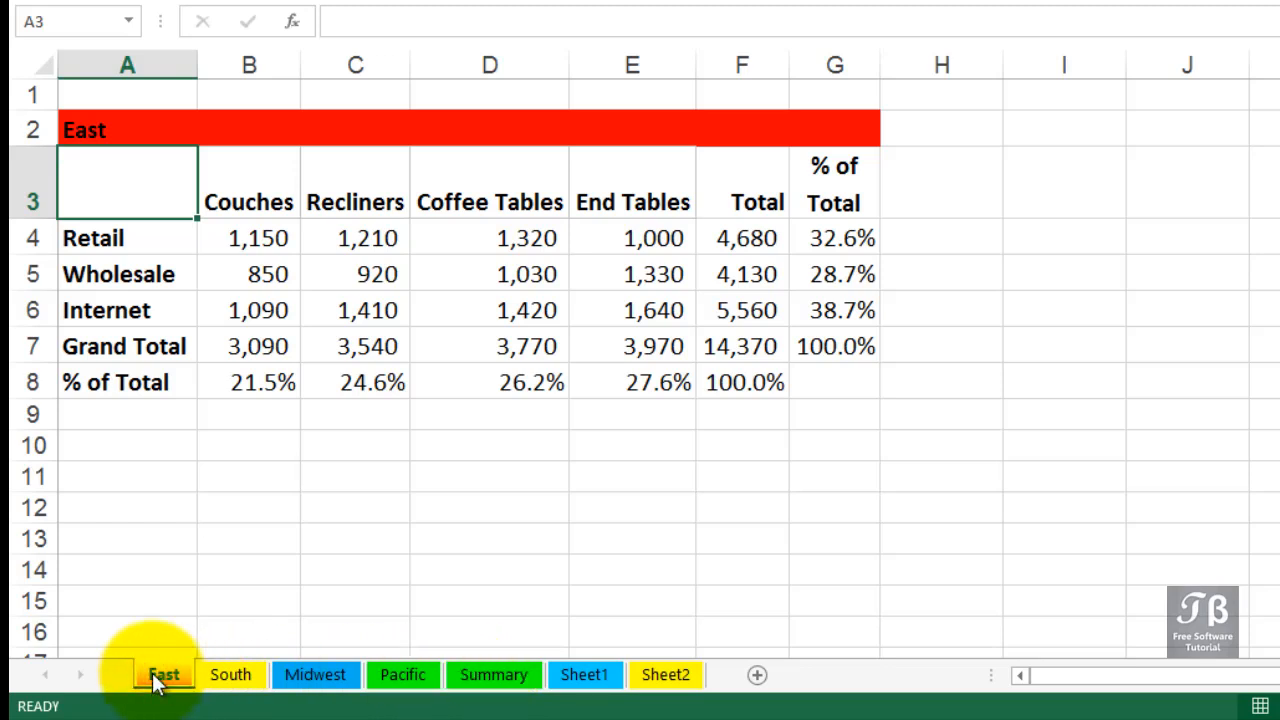
key(shift)
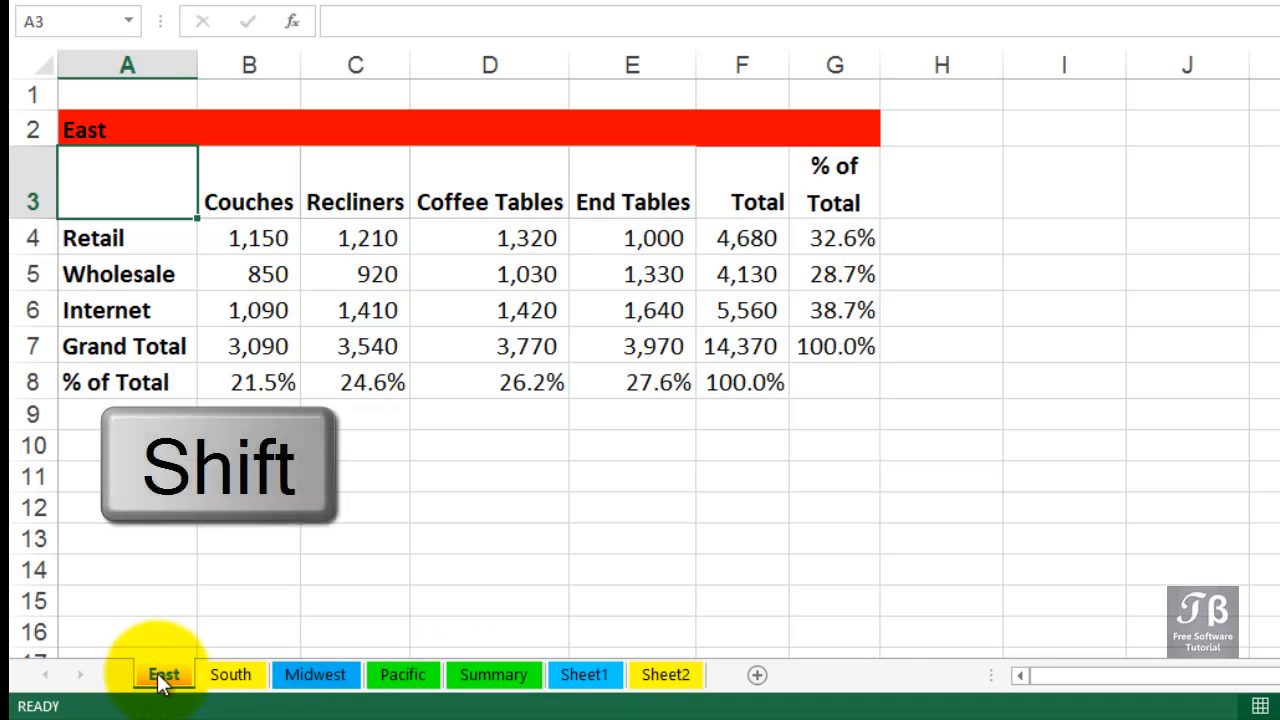
shift+click(404, 678)
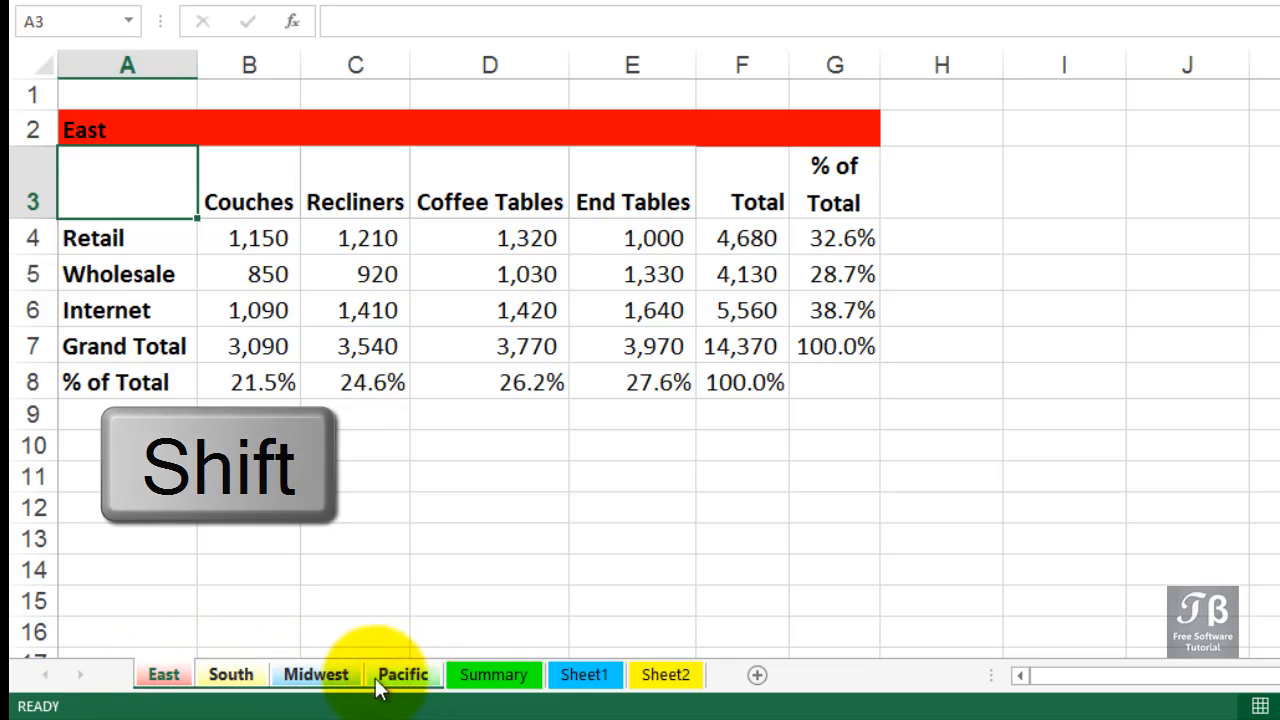
click(163, 676)
mouse_move(163, 676)
mouse_down()
mouse_move(273, 614)
mouse_move(417, 619)
mouse_up()
key(ctrl)
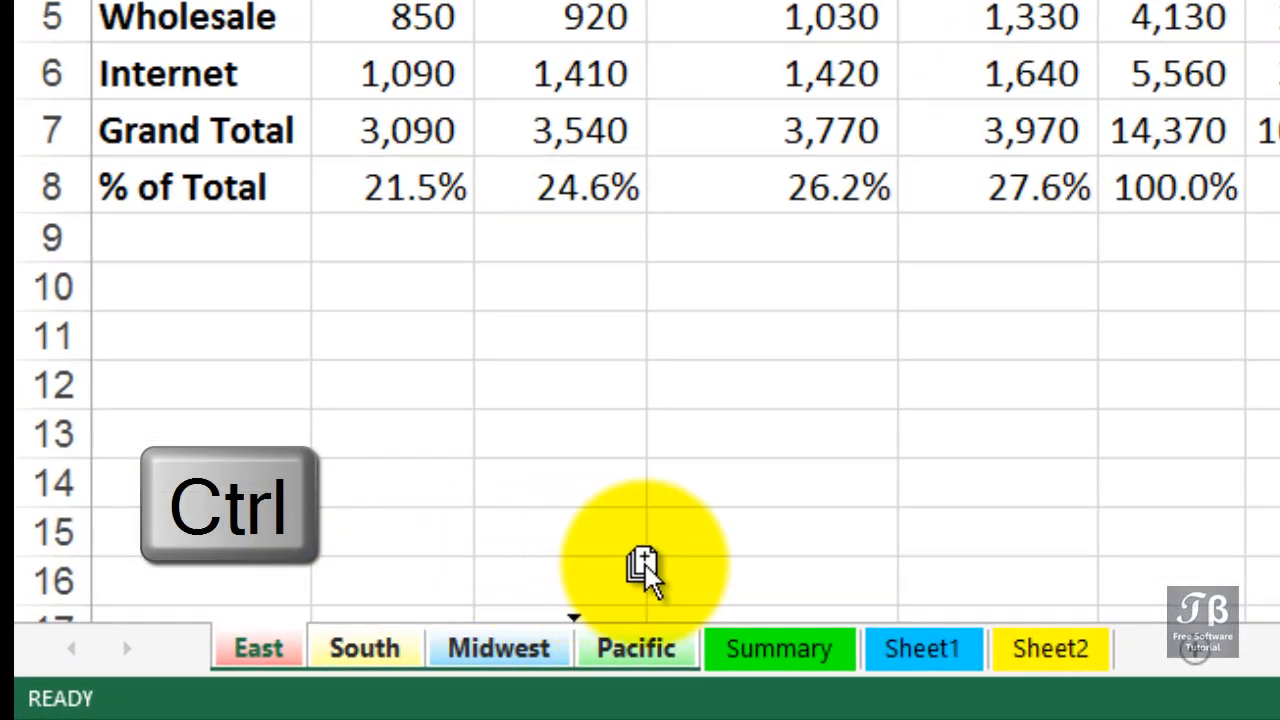
mouse_move(645, 564)
mouse_down()
mouse_move(971, 554)
mouse_move(1120, 567)
mouse_up()
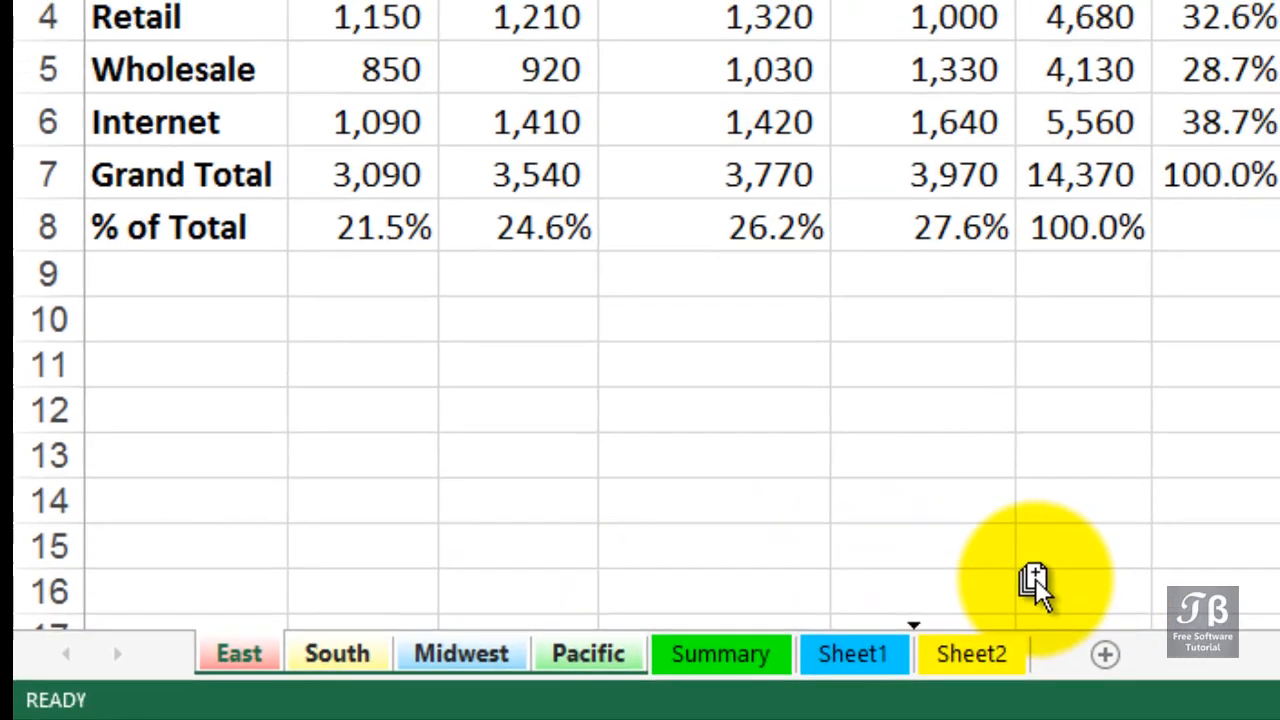
drag(1035, 578, 1043, 583)
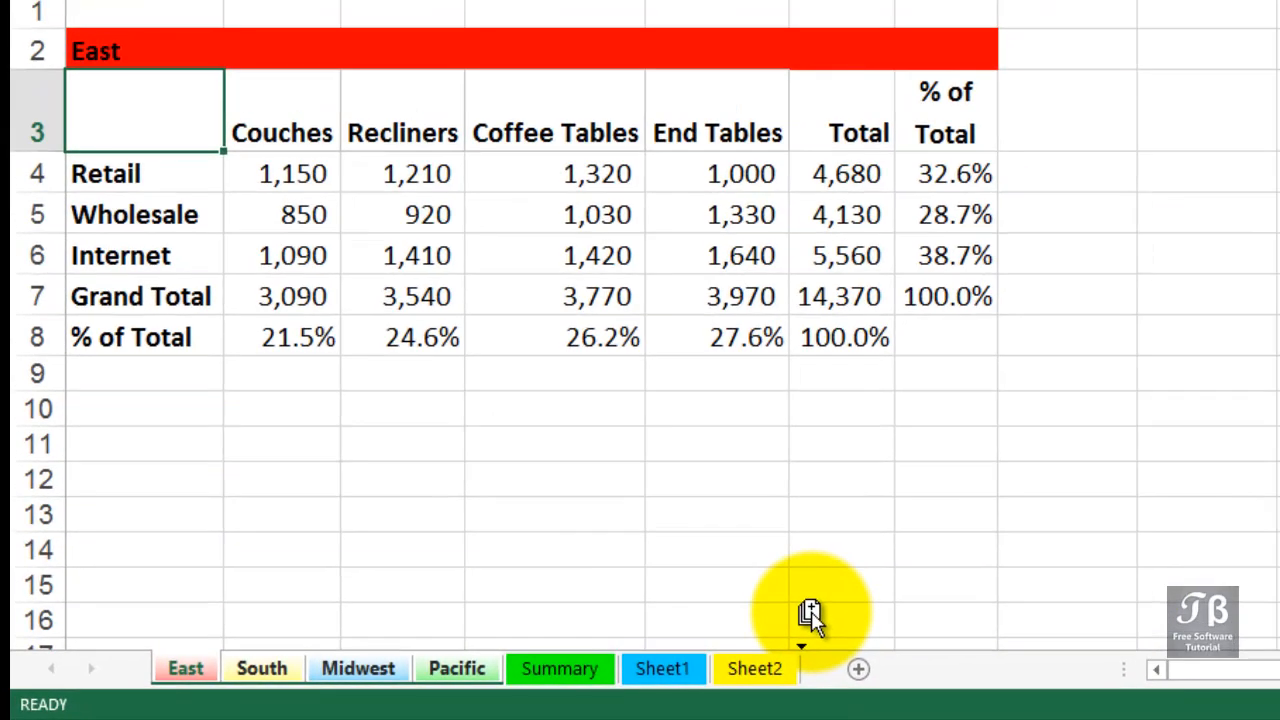
drag(810, 615, 803, 620)
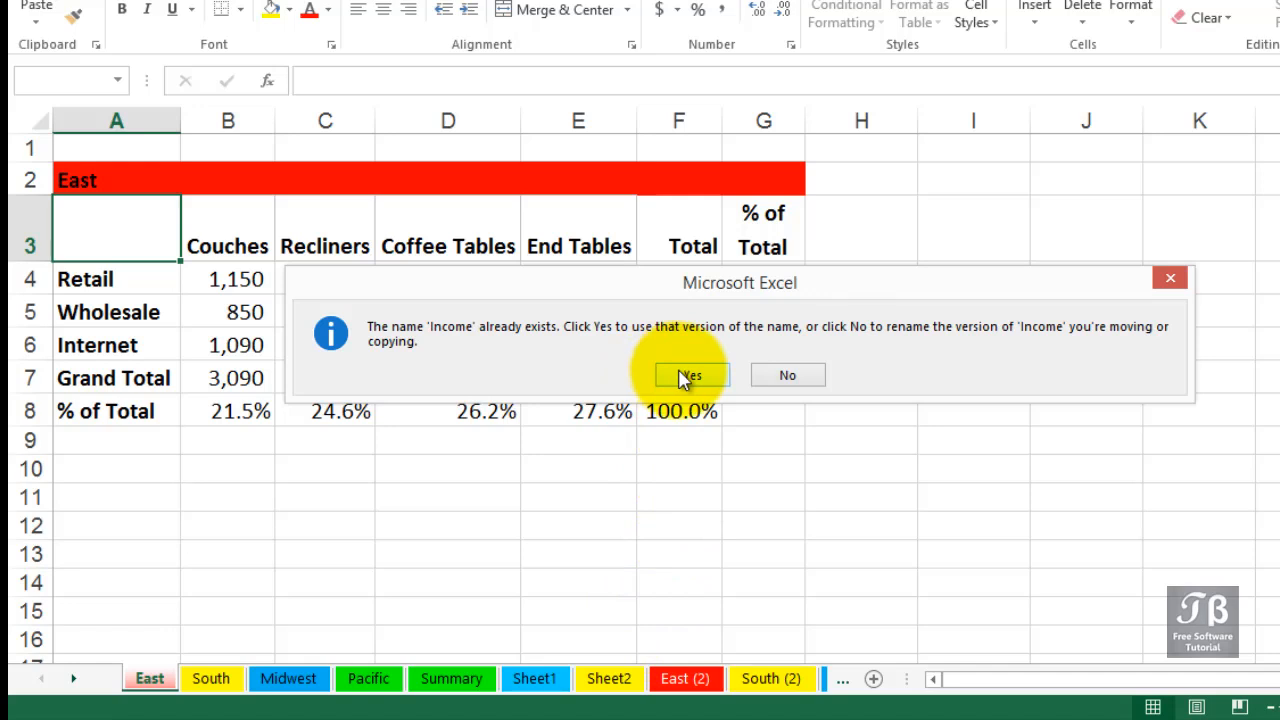
click(690, 376)
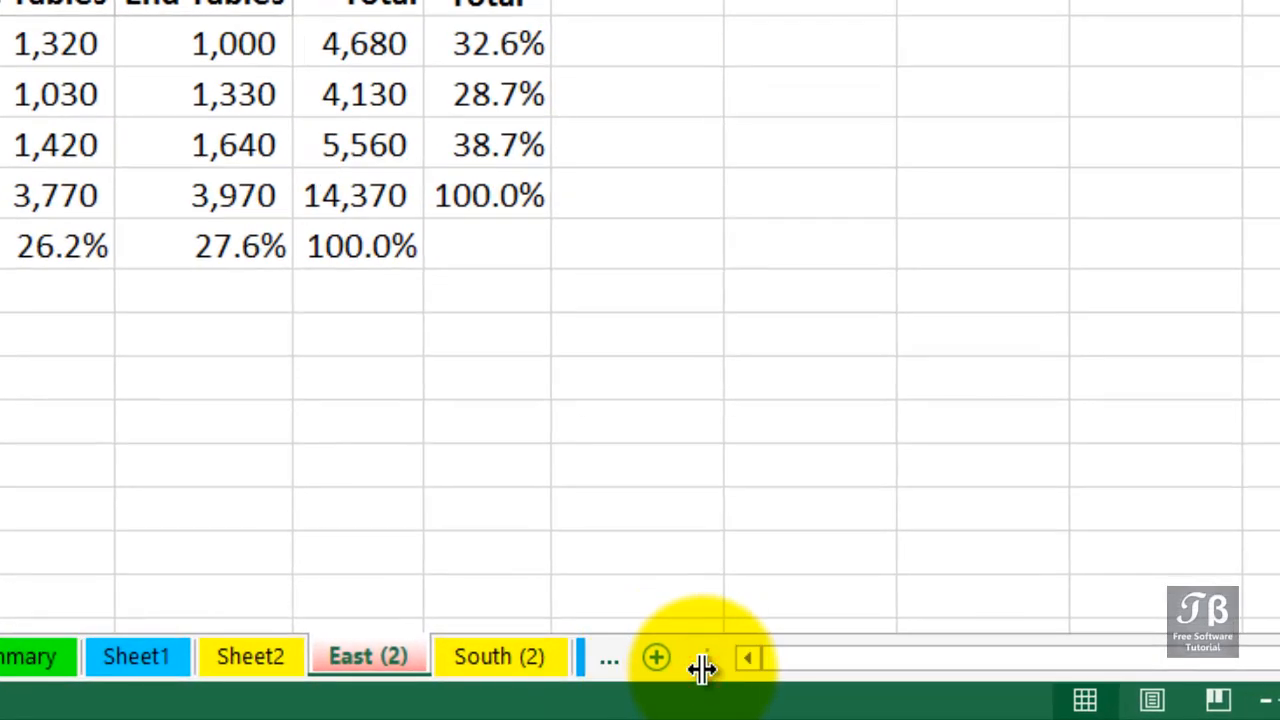
drag(703, 669, 1025, 655)
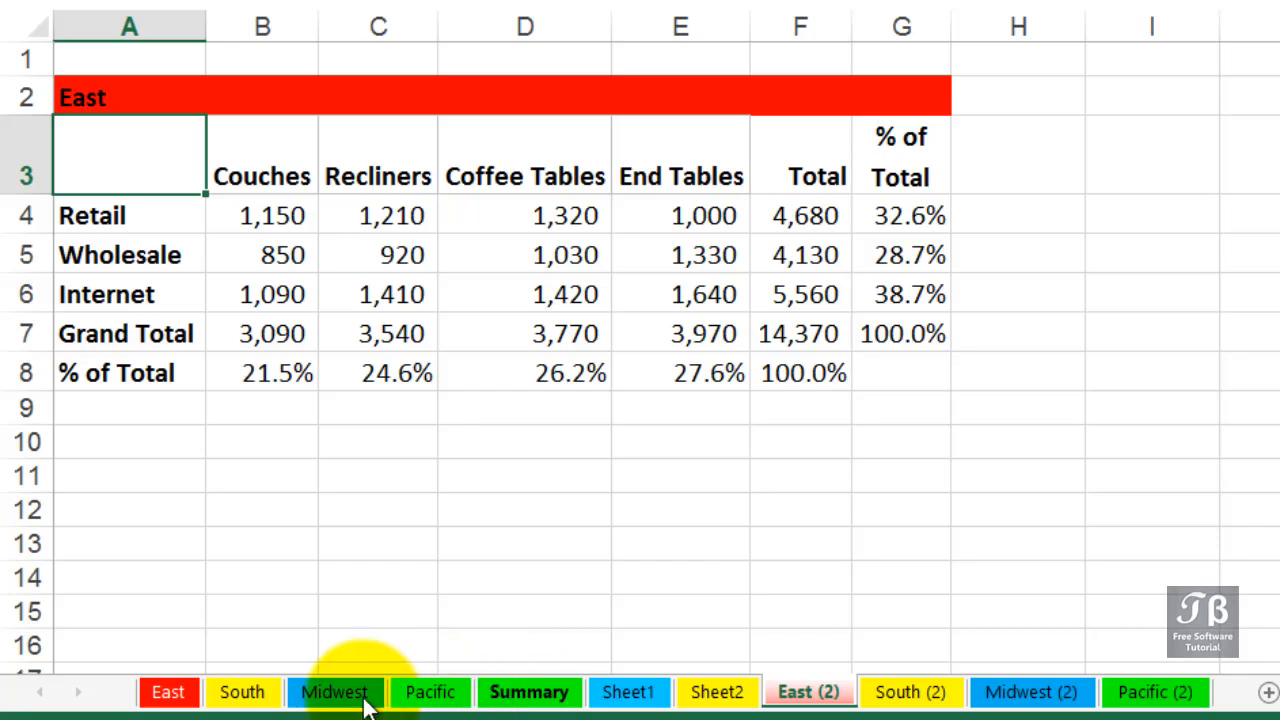
Copy the East sheet into a new workbook, keeping the original in RegionalSales.xlsx
click(176, 697)
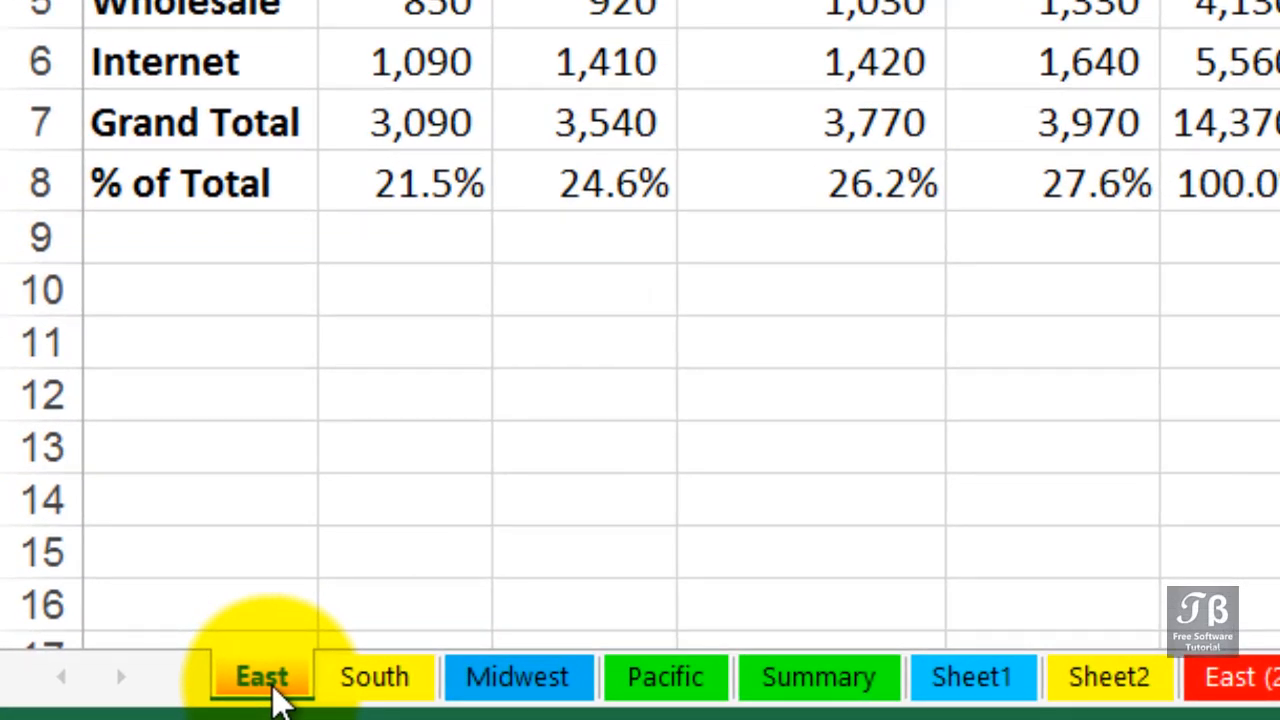
right_click(262, 680)
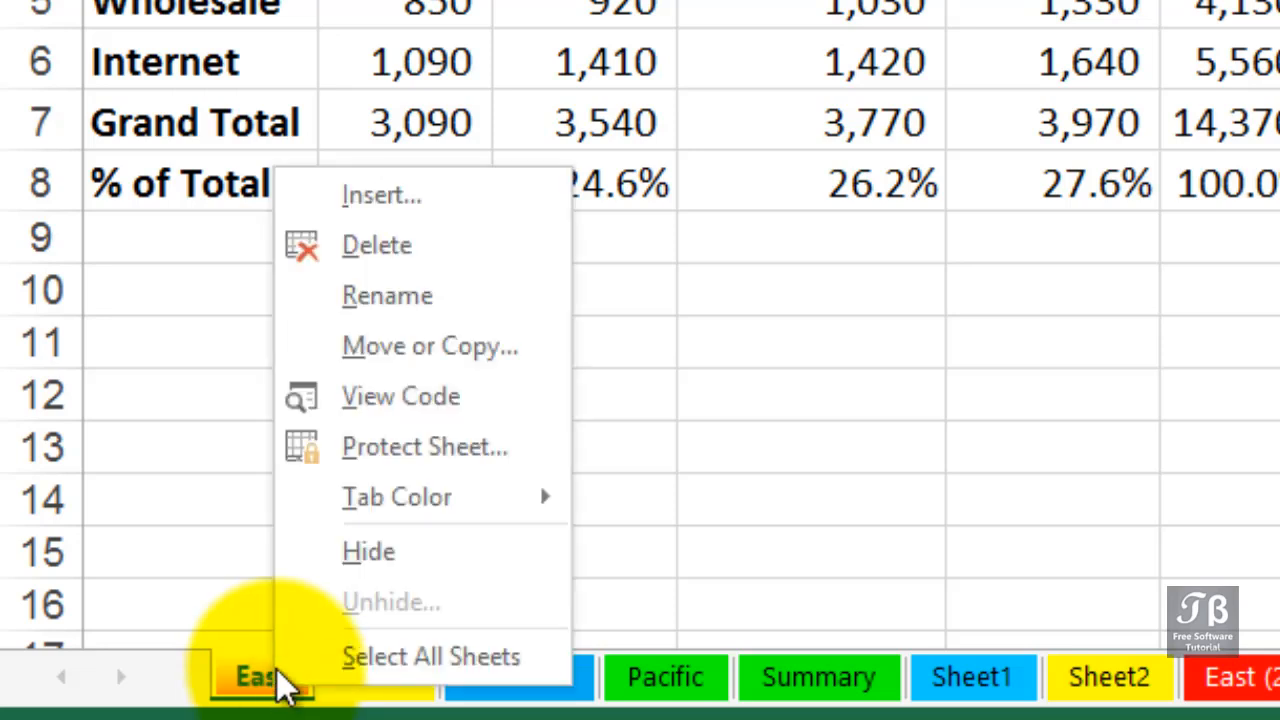
click(350, 347)
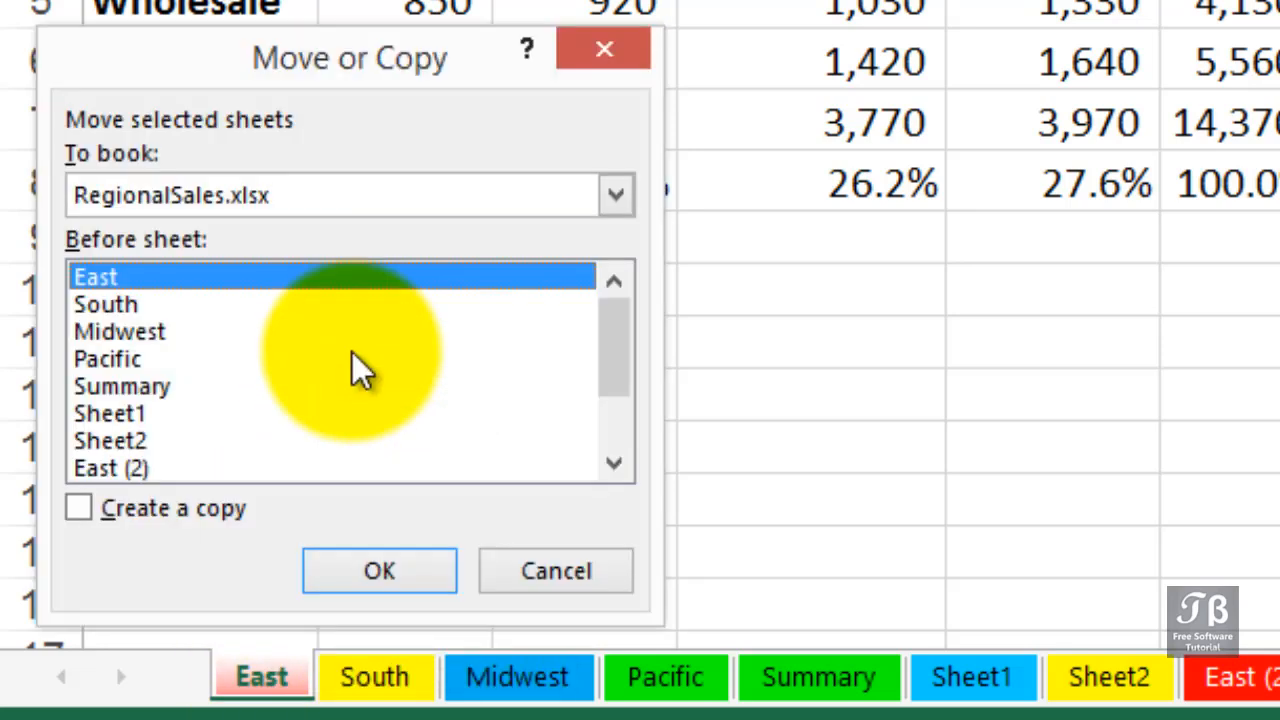
drag(390, 64, 486, 70)
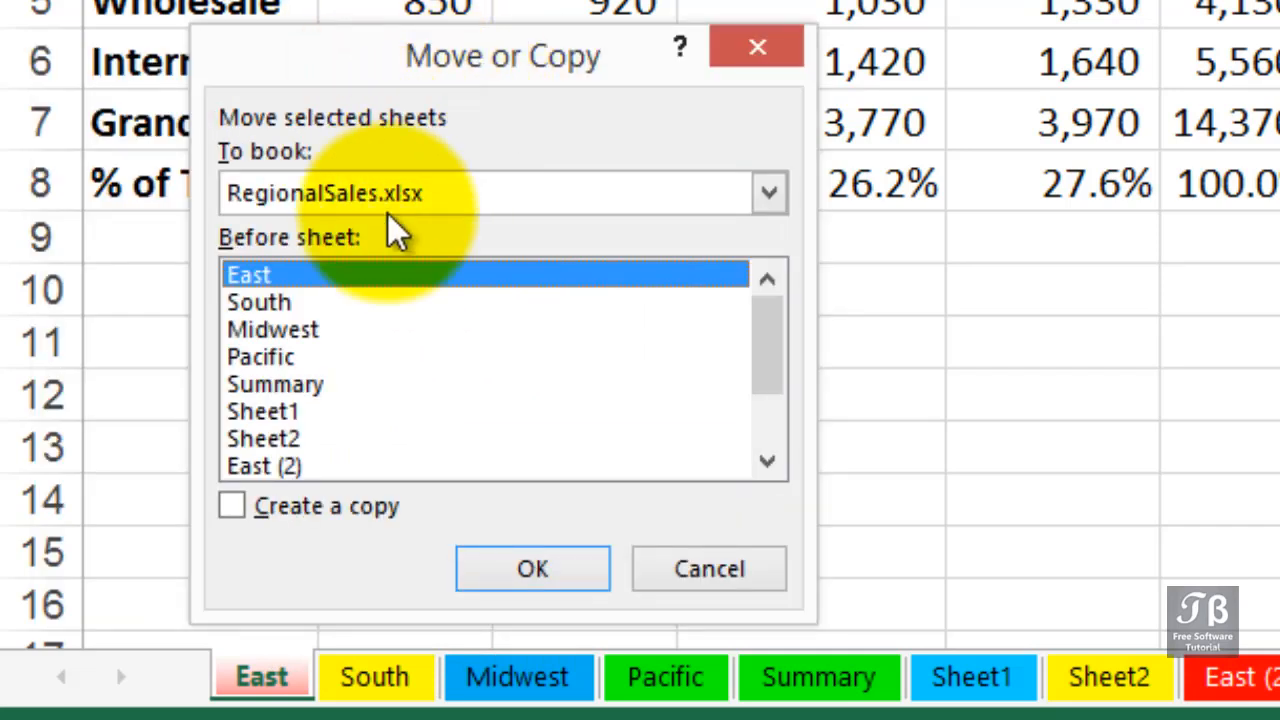
click(266, 514)
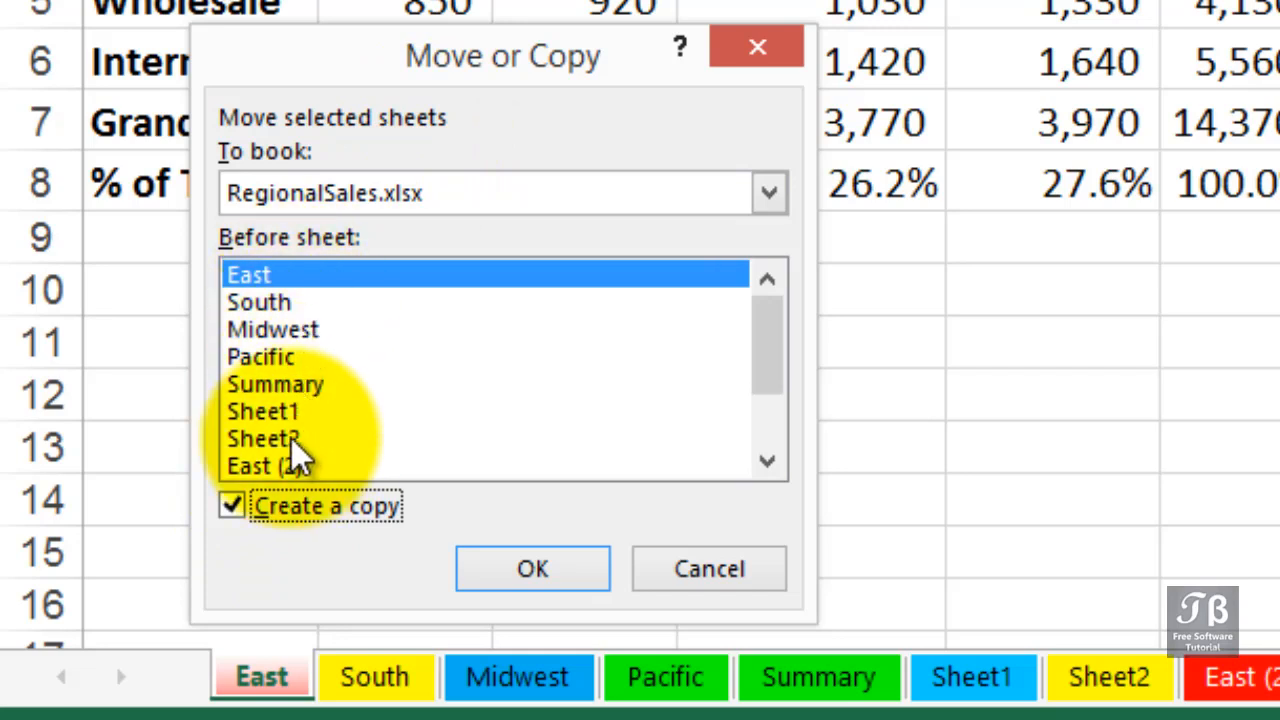
click(440, 194)
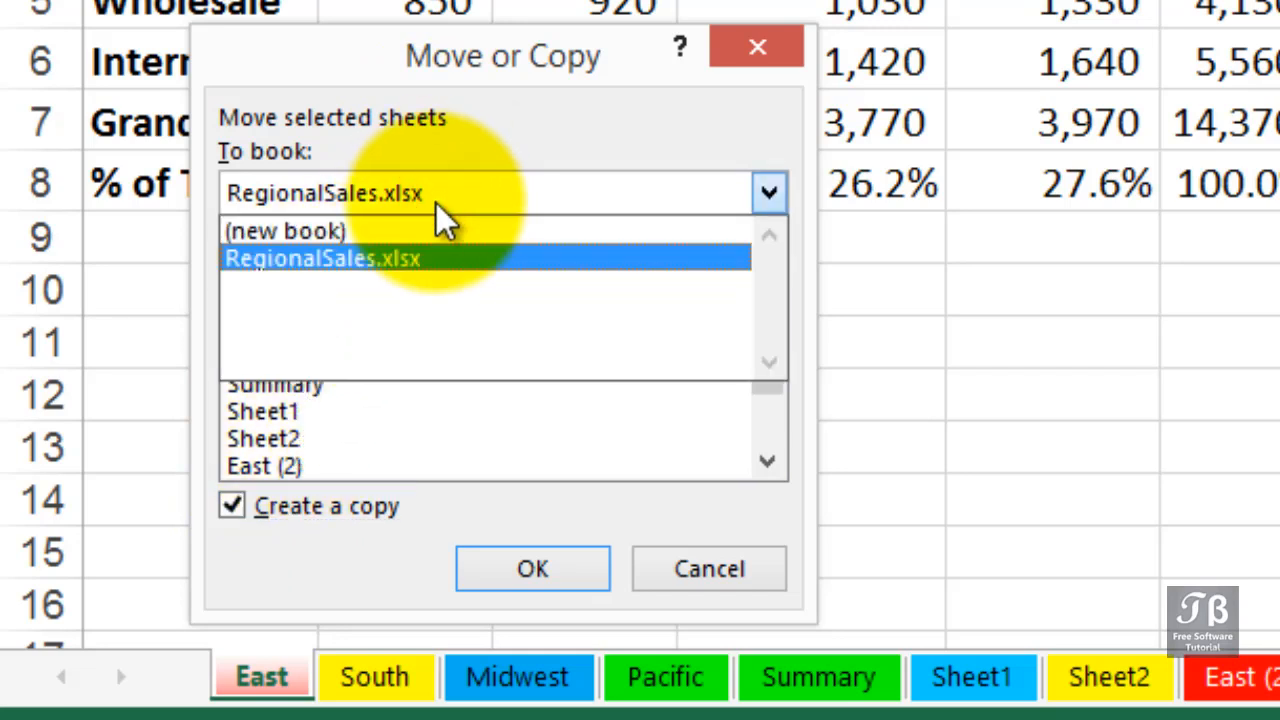
click(430, 228)
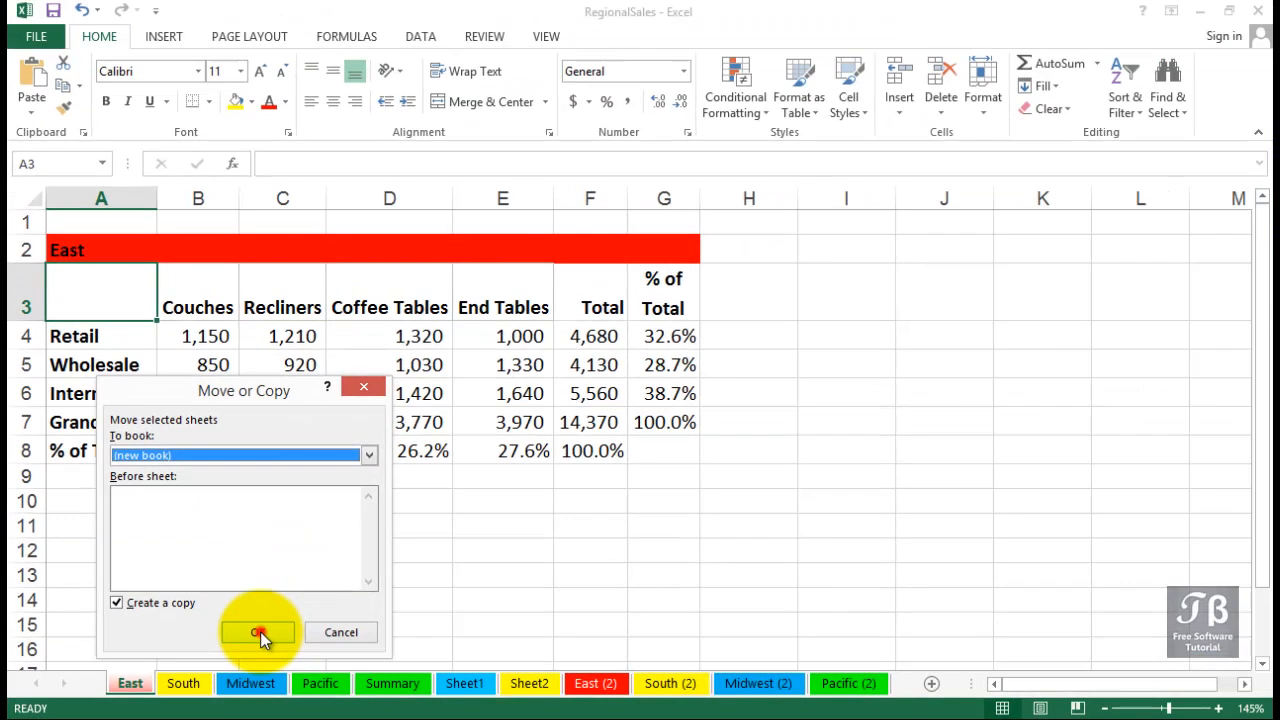
click(532, 568)
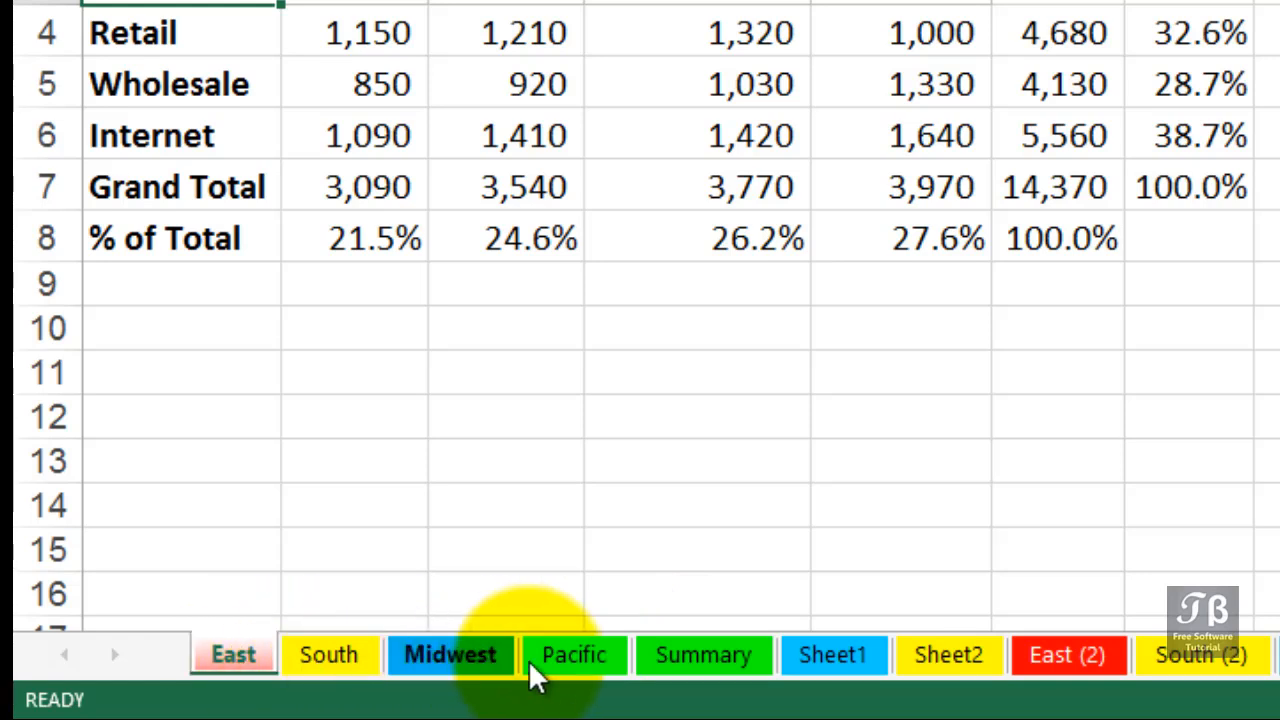
Group the sheets from East through Summary and insert a blank row above Grand Total in all of them, checking Midwest
click(674, 655)
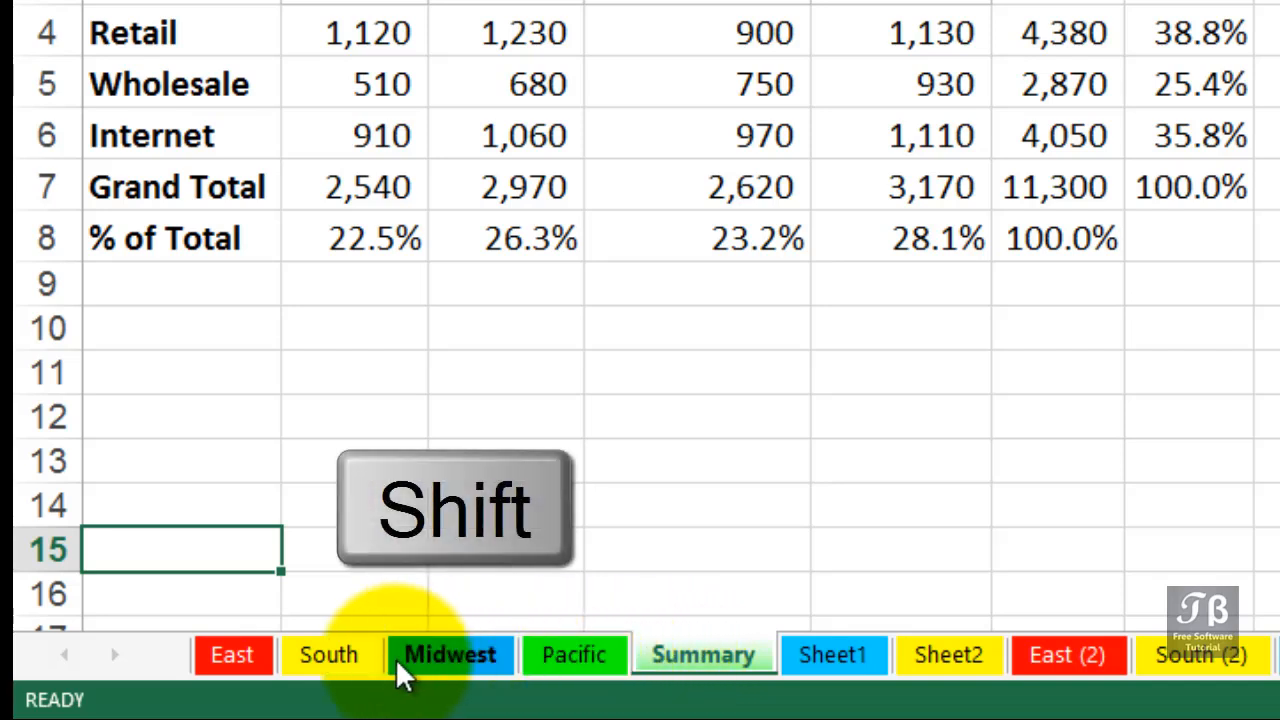
shift+click(233, 655)
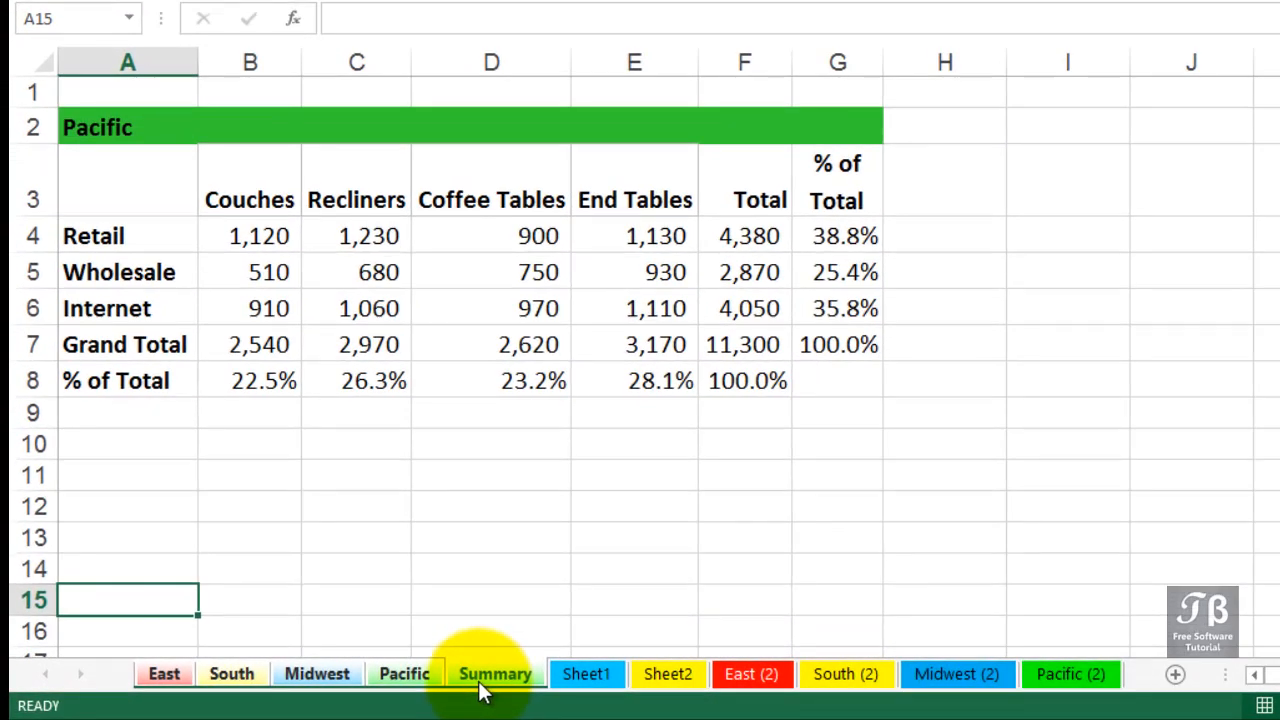
click(30, 340)
right_click(30, 340)
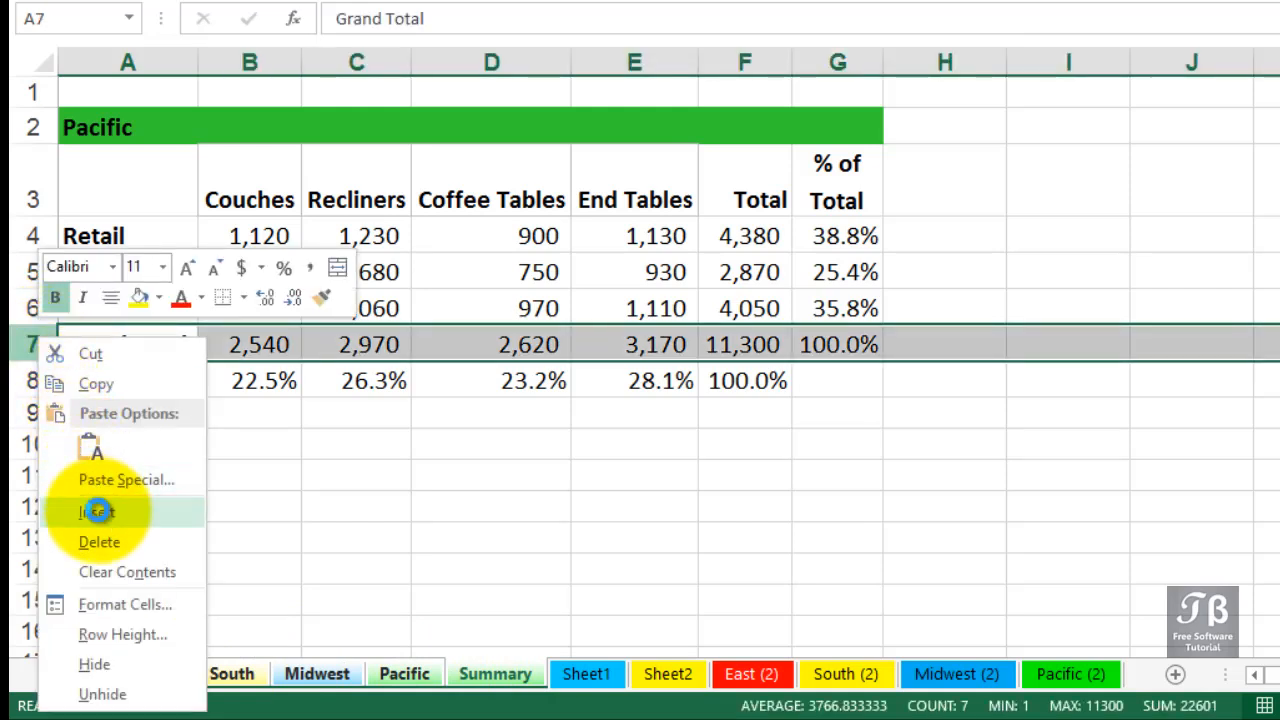
click(97, 511)
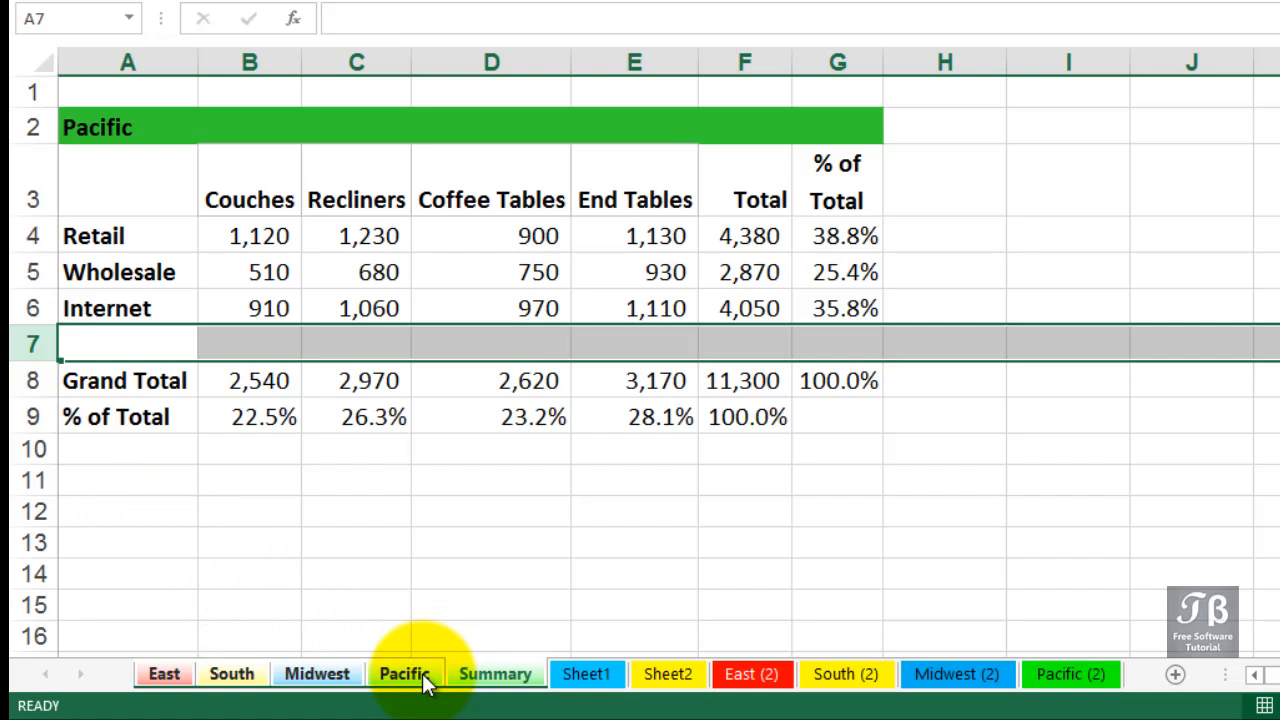
click(335, 674)
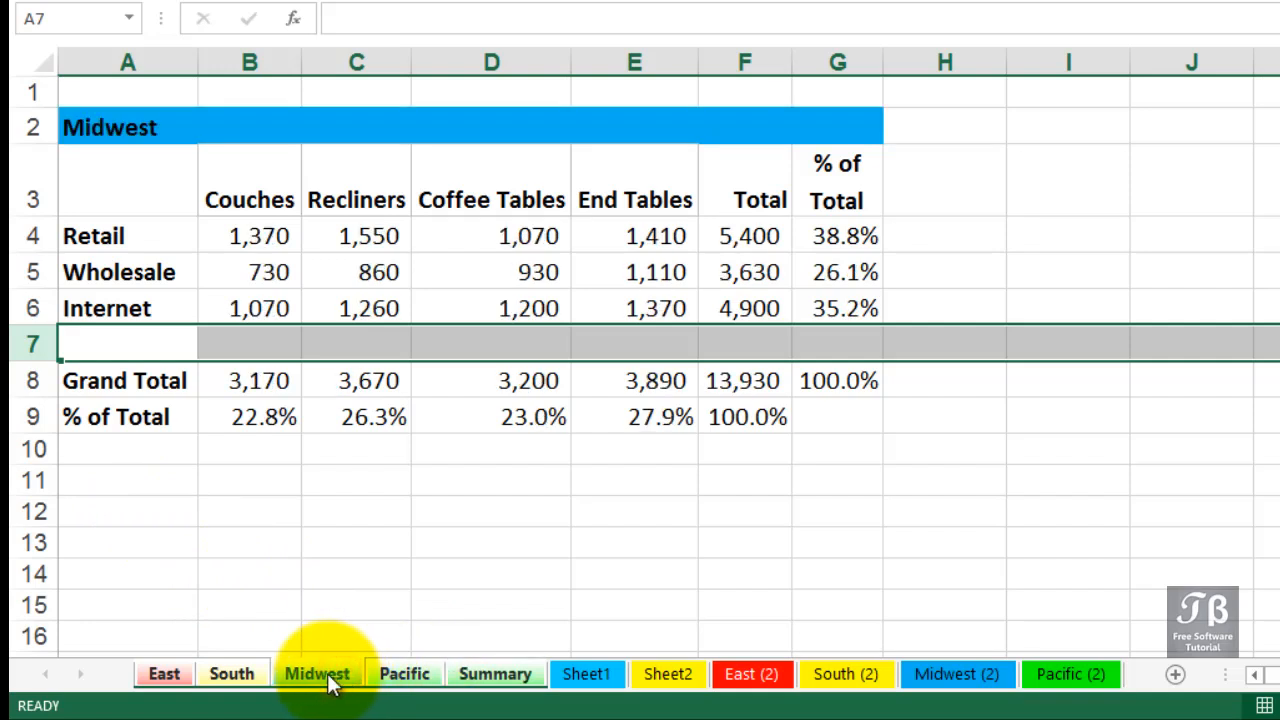
Check the blank row above Grand Total on the South and East sheets, then ungroup the sheets
click(234, 673)
click(164, 676)
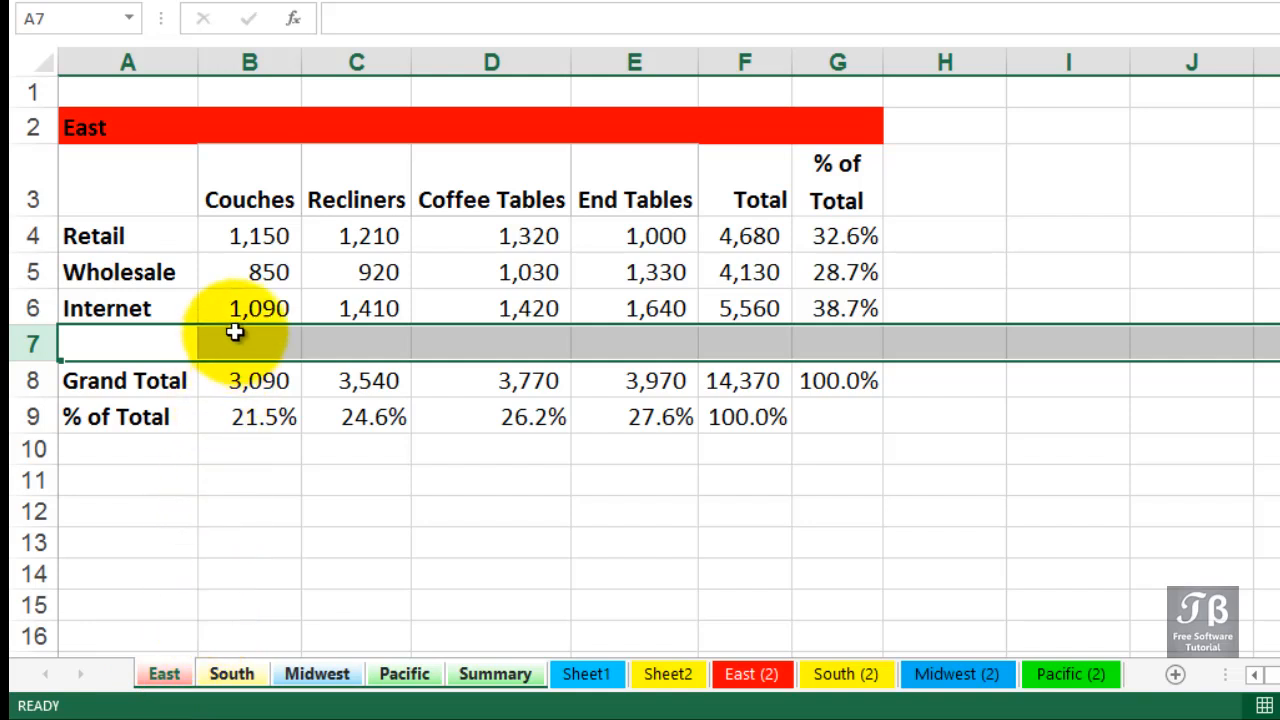
click(257, 232)
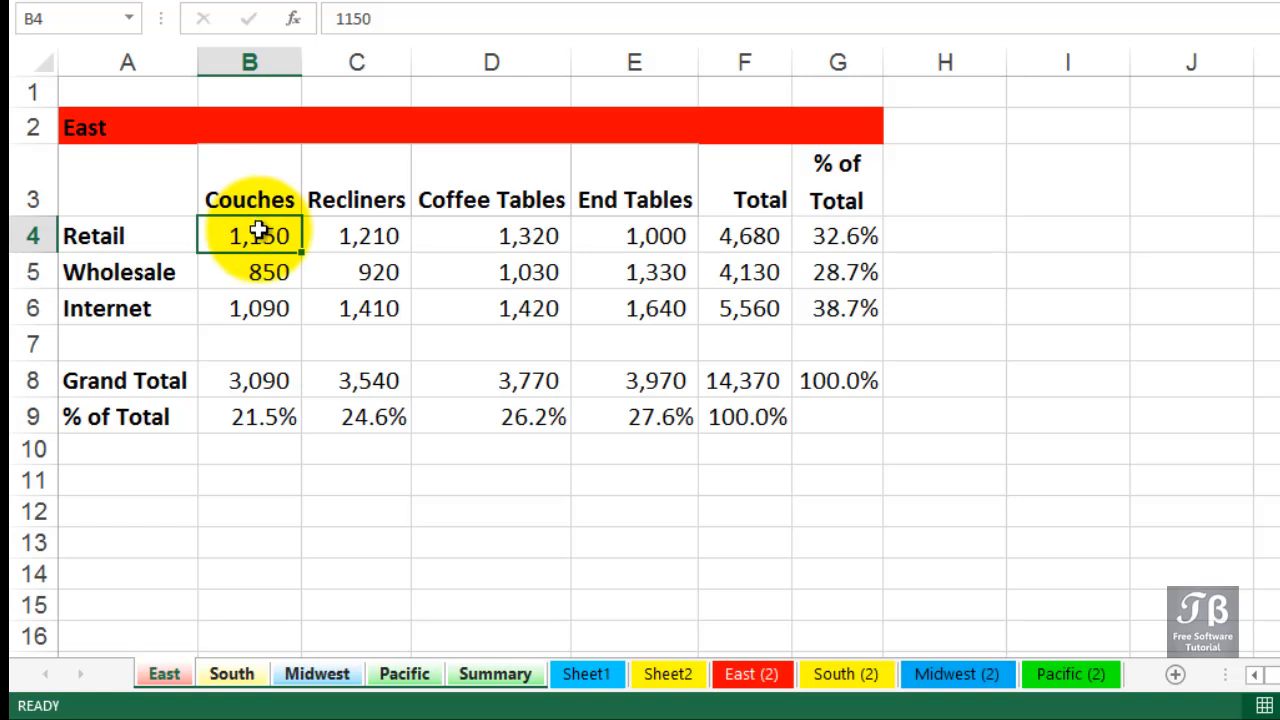
click(158, 203)
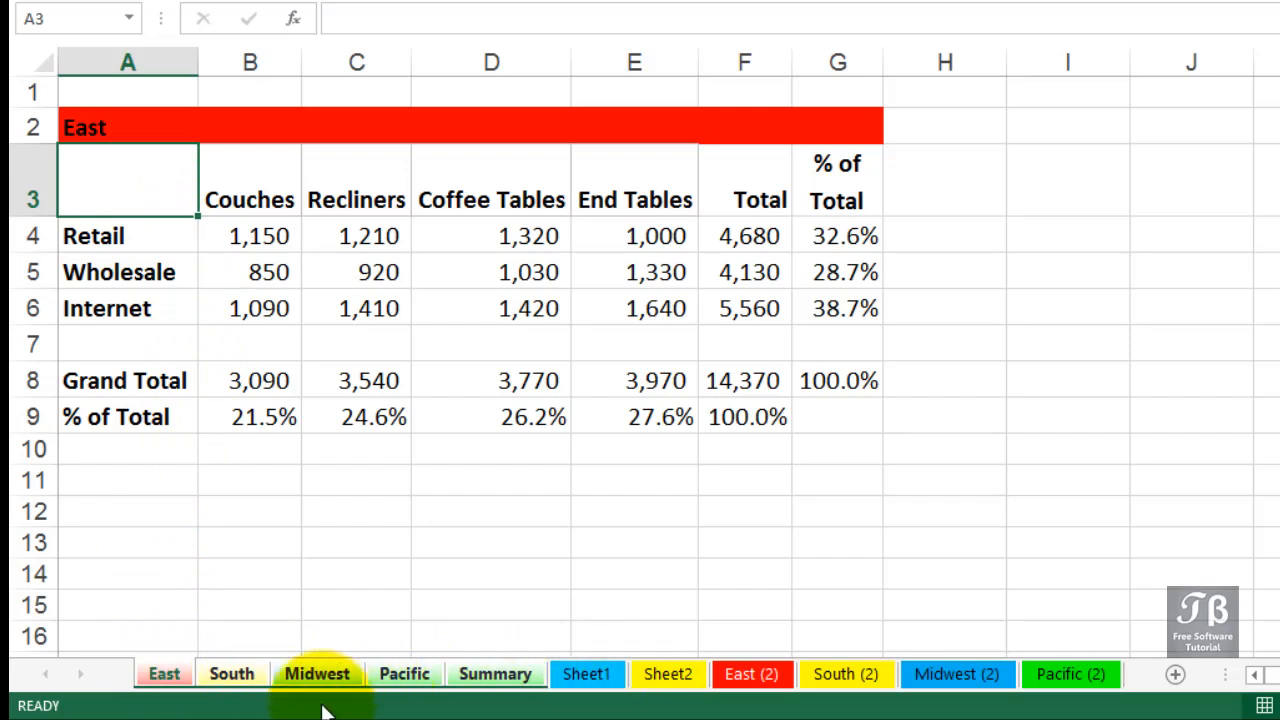
right_click(187, 674)
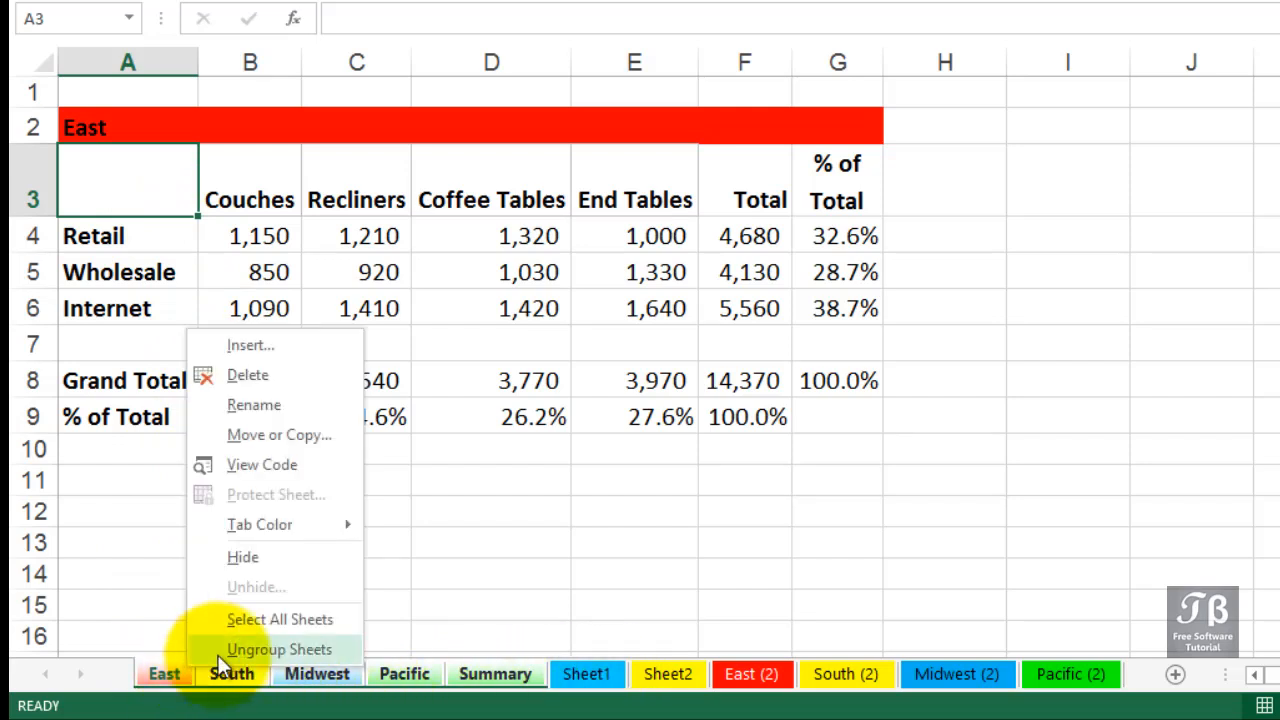
click(218, 650)
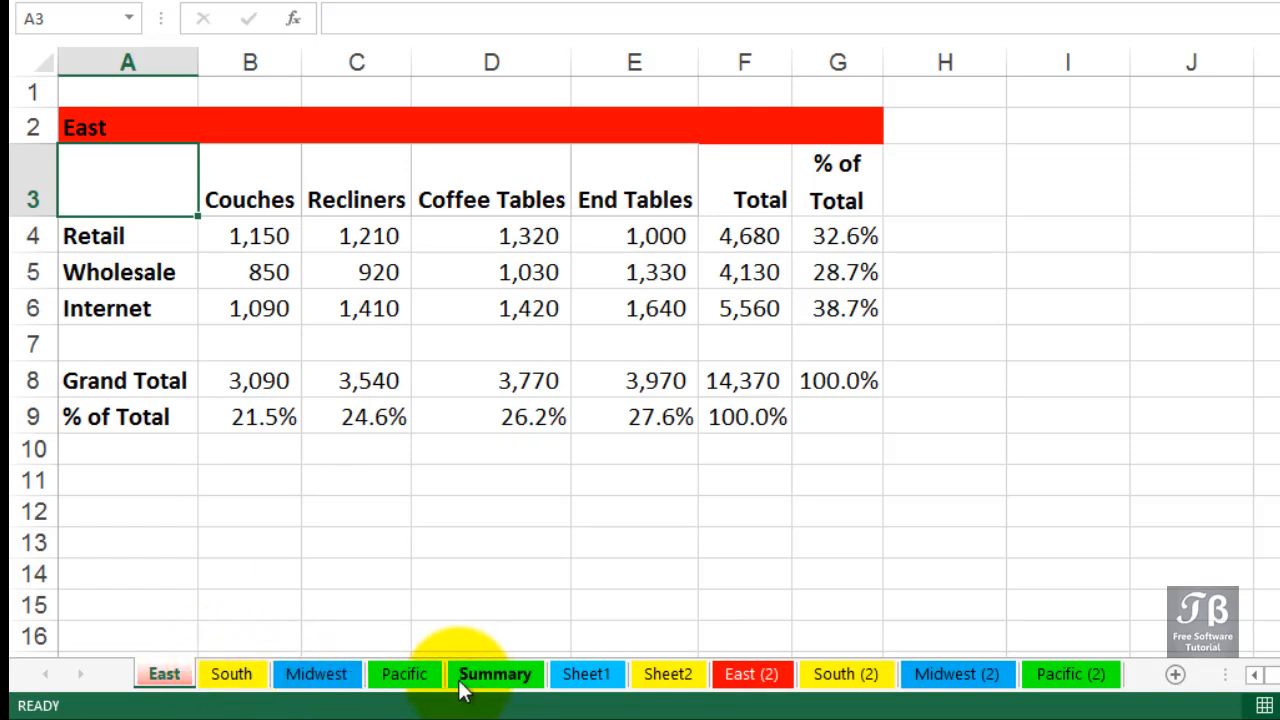
Group only the non-adjacent South and Pacific sheets and widen column A in both at once
click(248, 684)
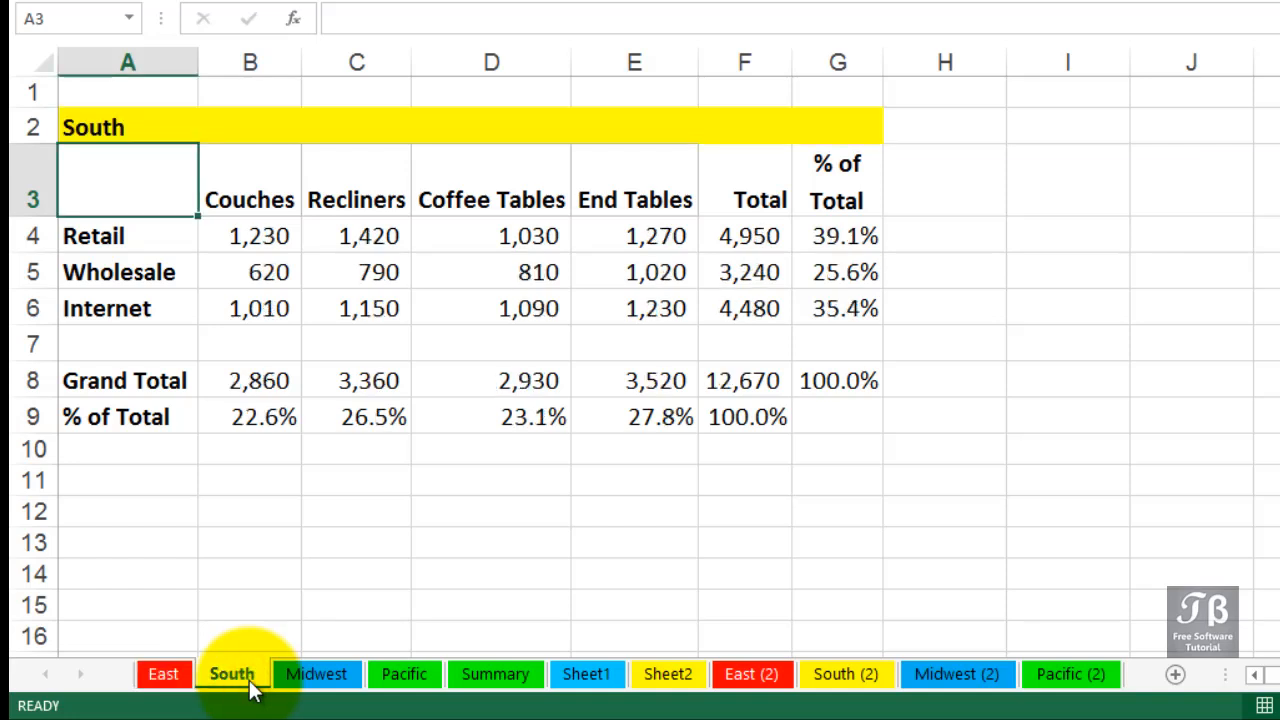
click(393, 676)
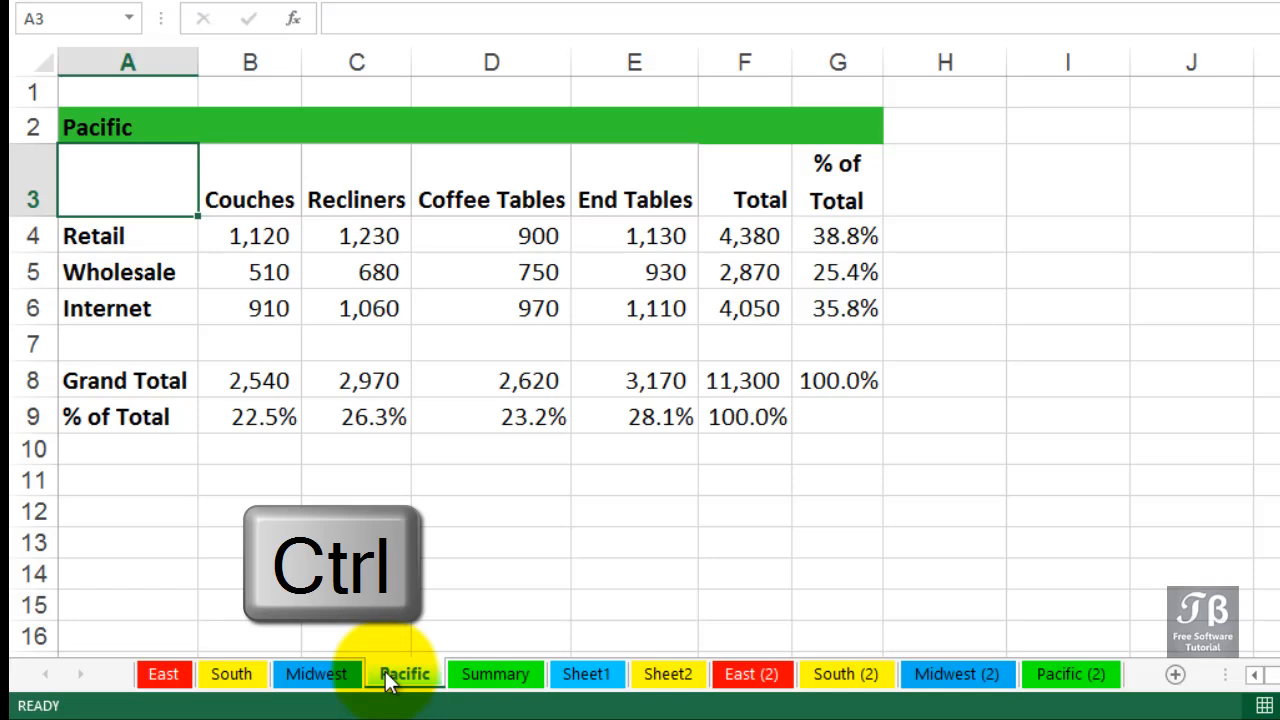
ctrl+click(231, 674)
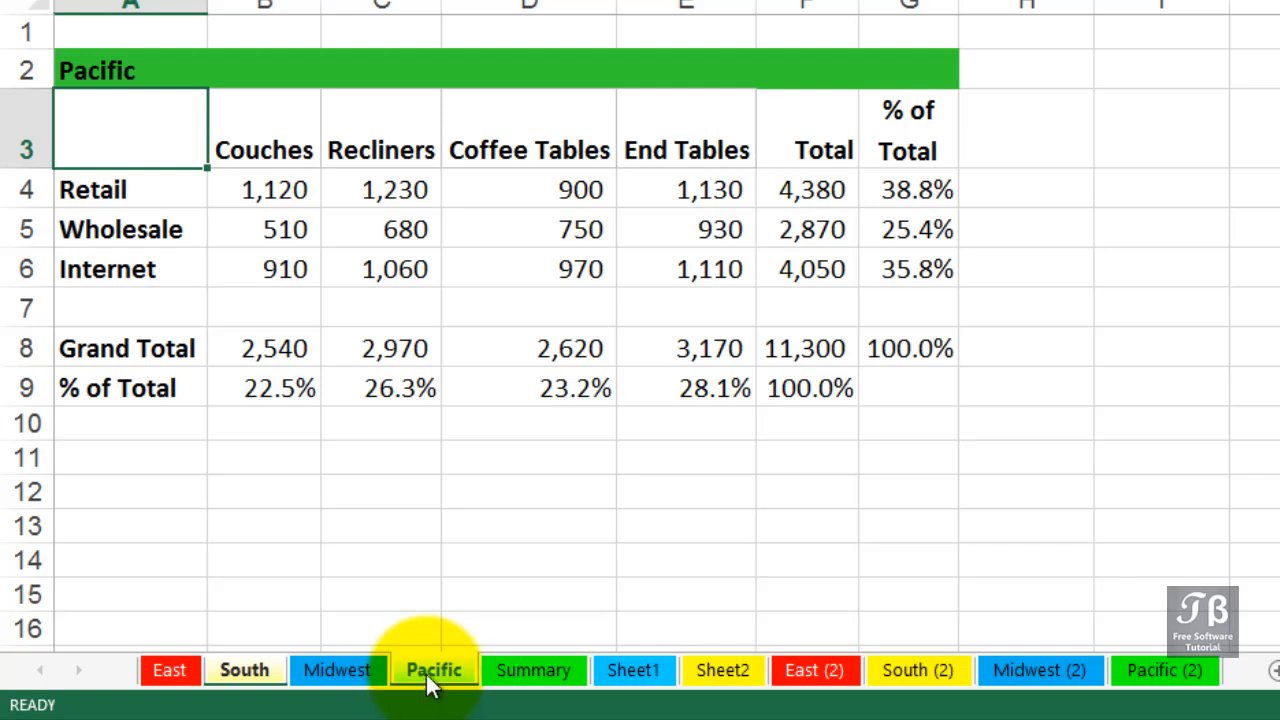
ctrl+click(372, 676)
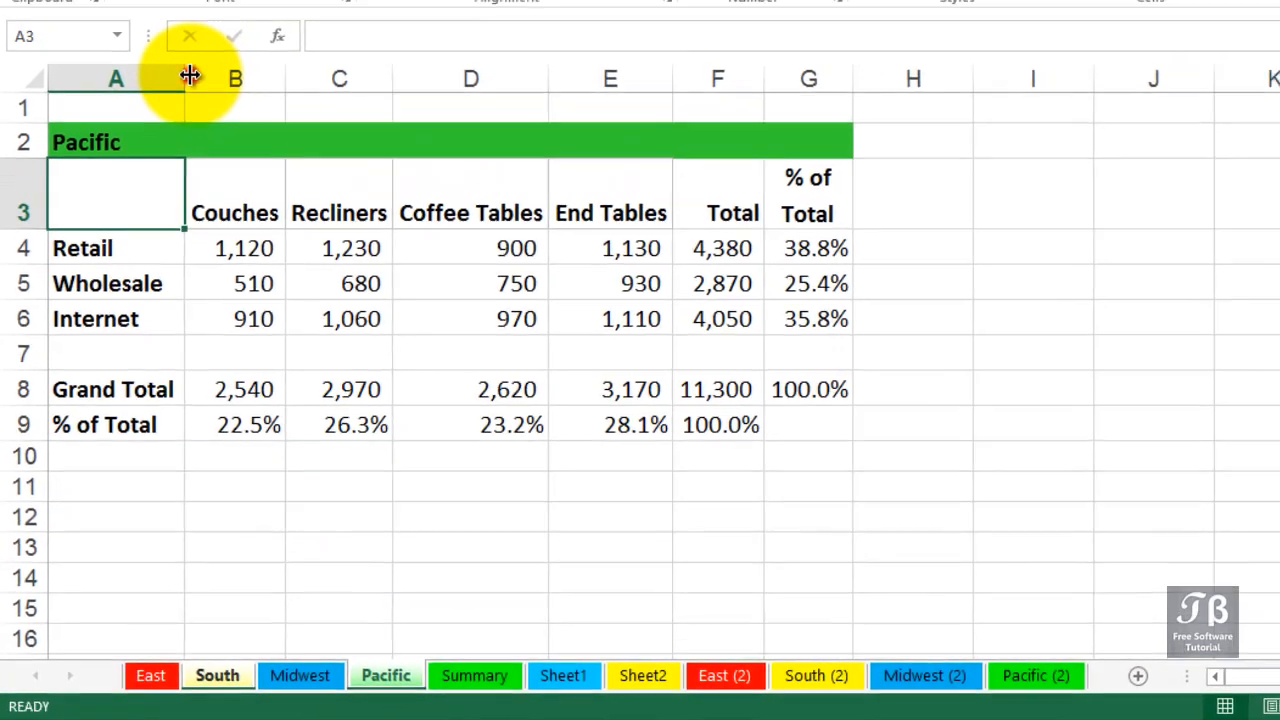
drag(208, 3, 233, 3)
drag(197, 108, 270, 112)
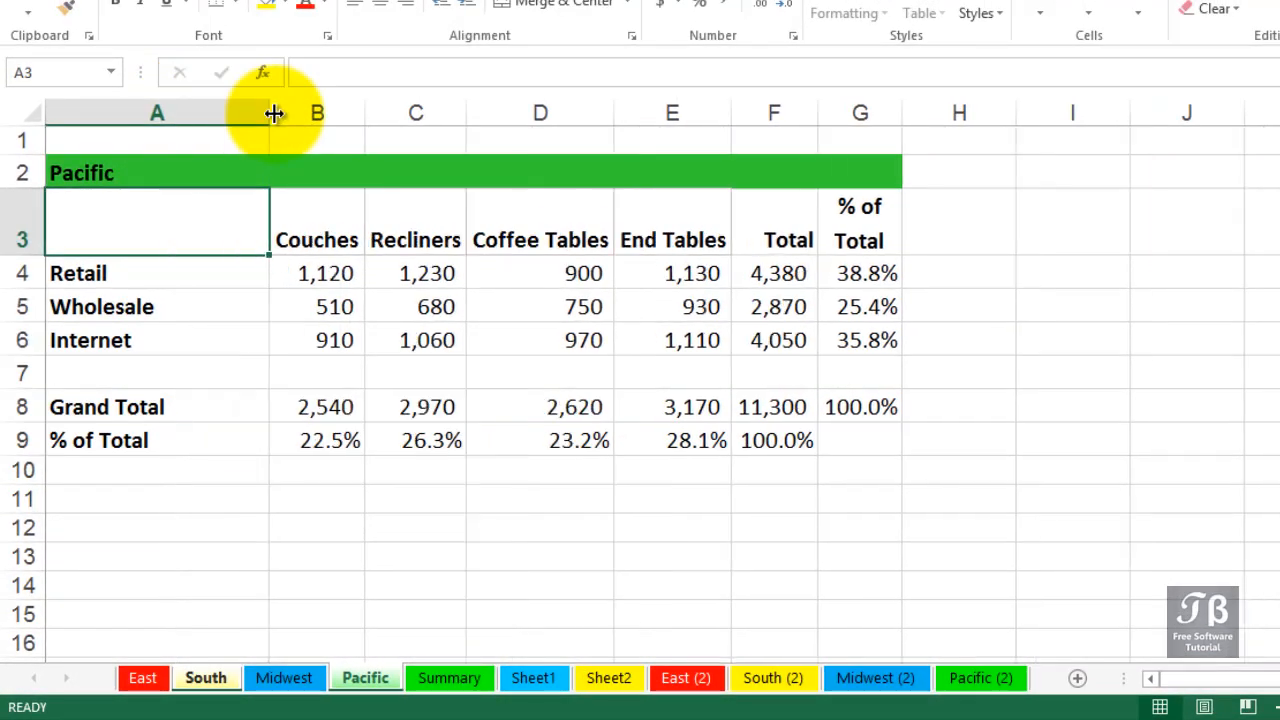
Leave the South and Pacific group and compare column A's width on the Midwest, East, South and Pacific sheets
click(292, 680)
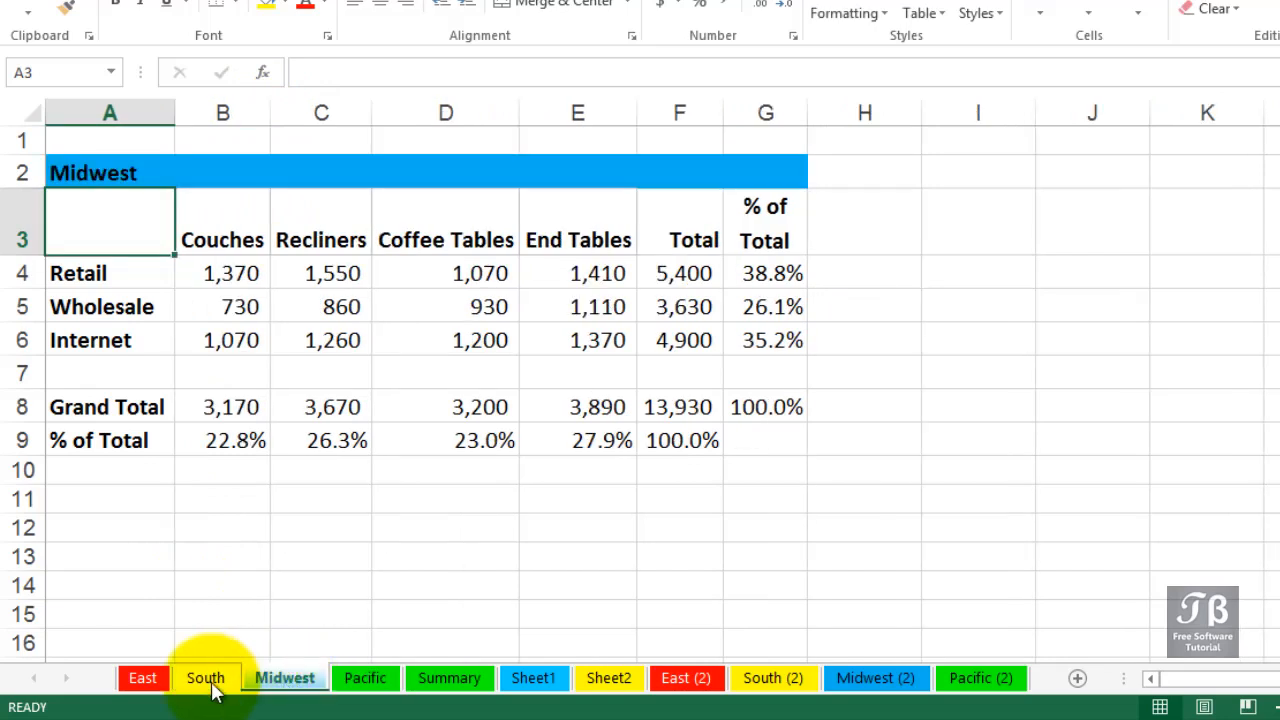
click(145, 684)
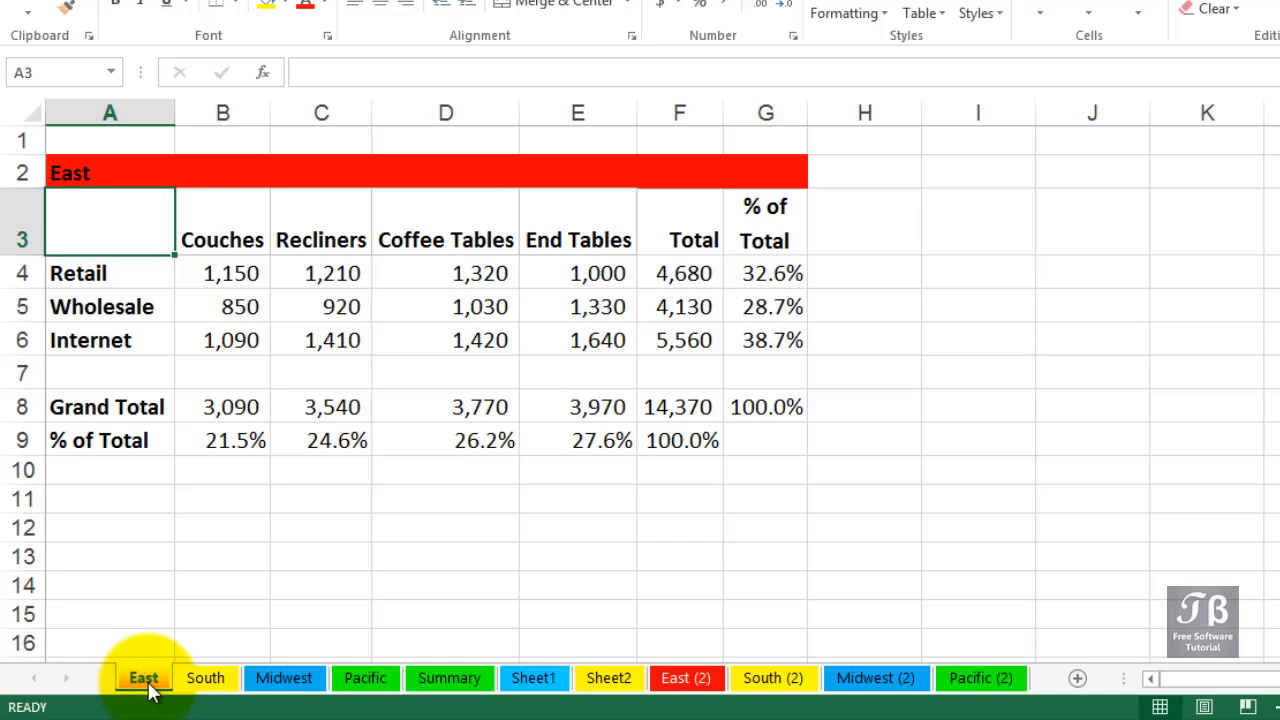
click(208, 688)
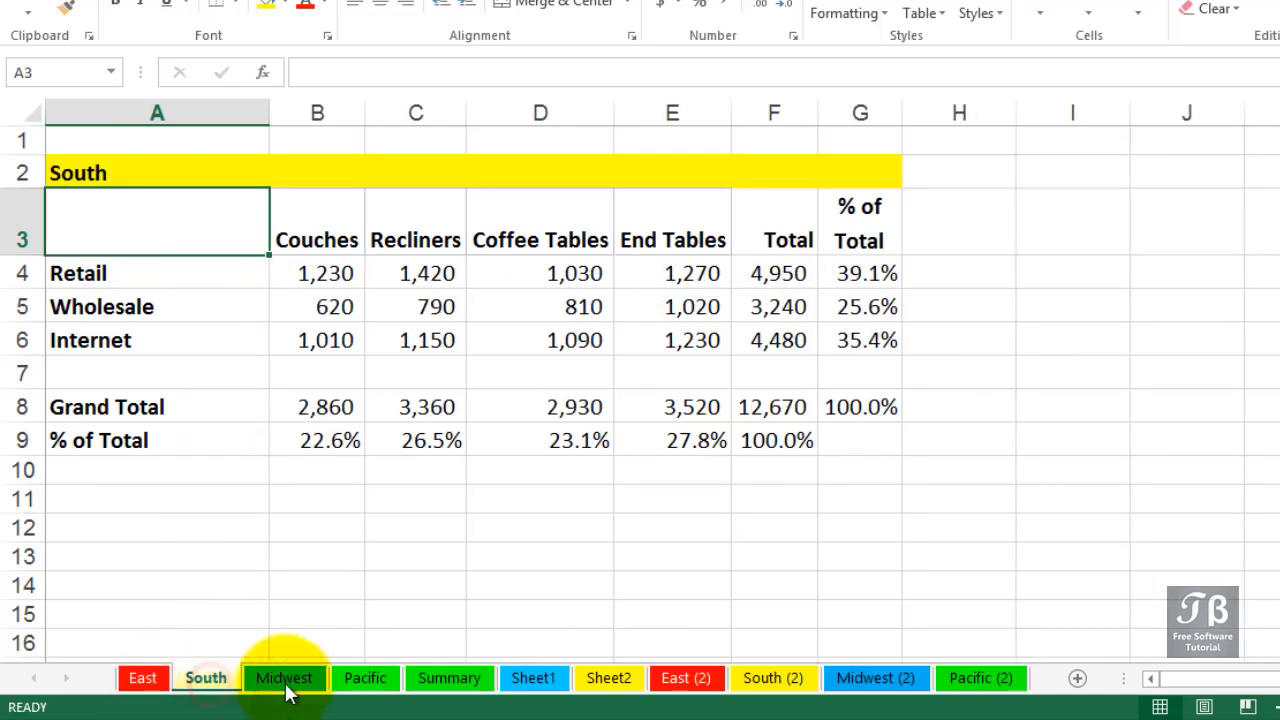
click(368, 688)
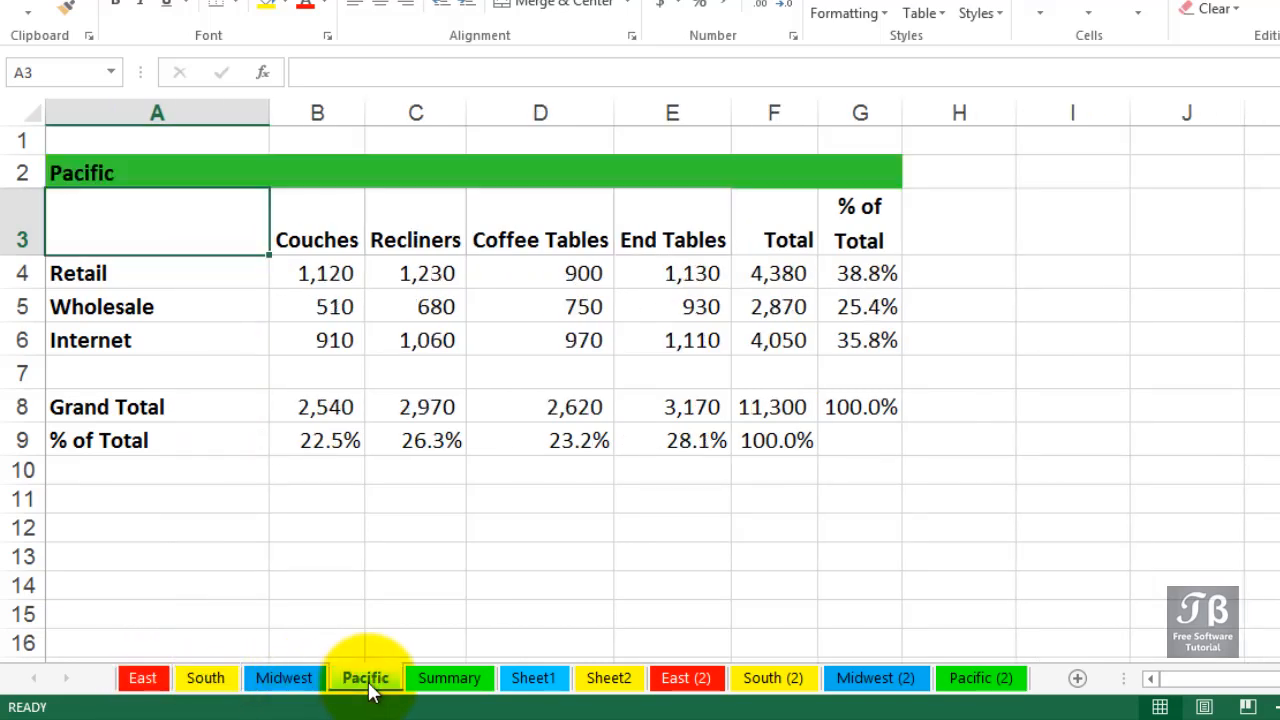
click(312, 686)
click(343, 688)
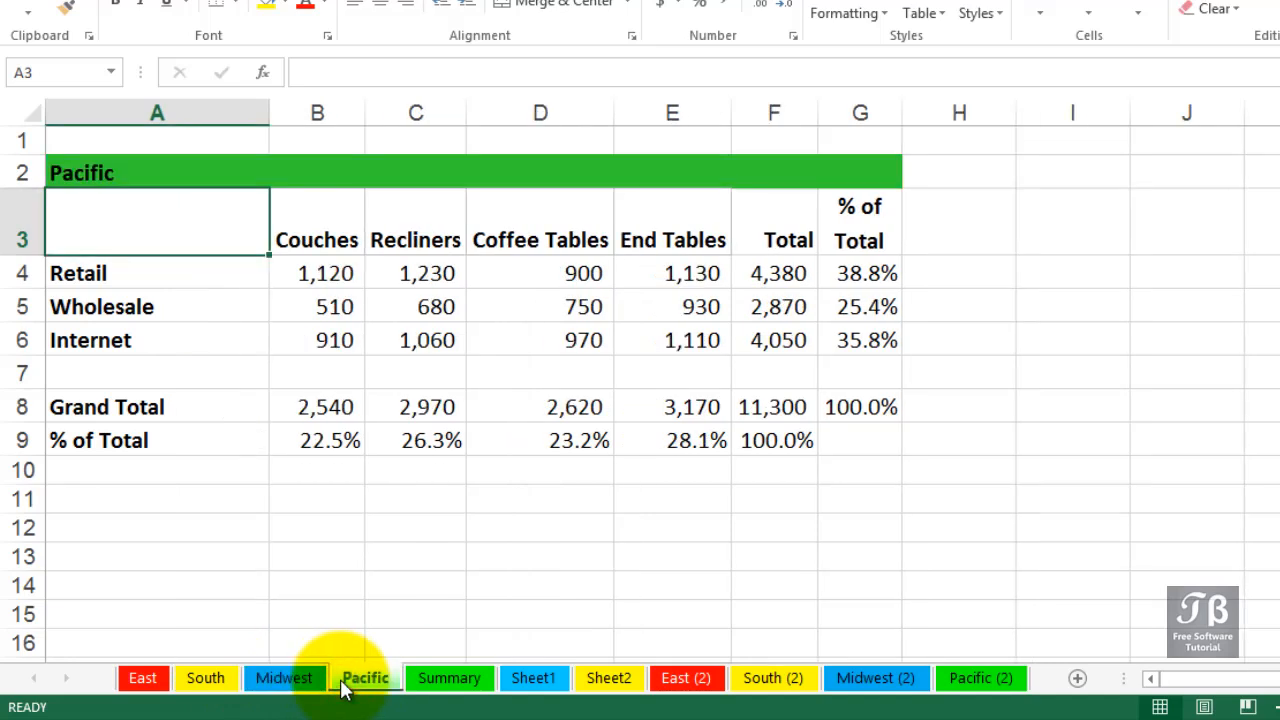